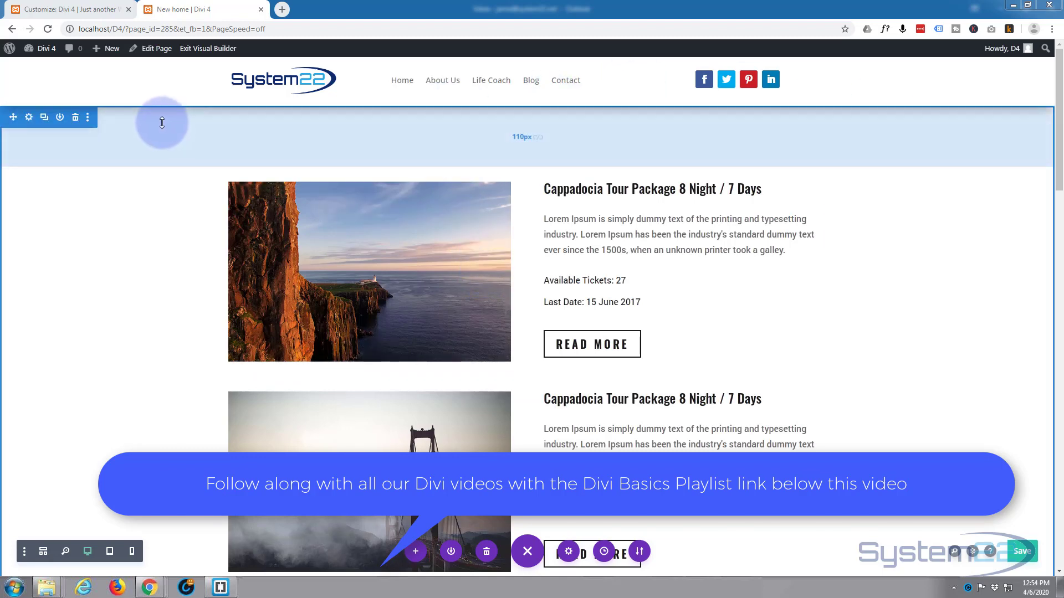
- In wireframe view, insert a regular section above the Offer section and move it to the top of the page
{"action": "left_click", "coordinate": [43, 551]}
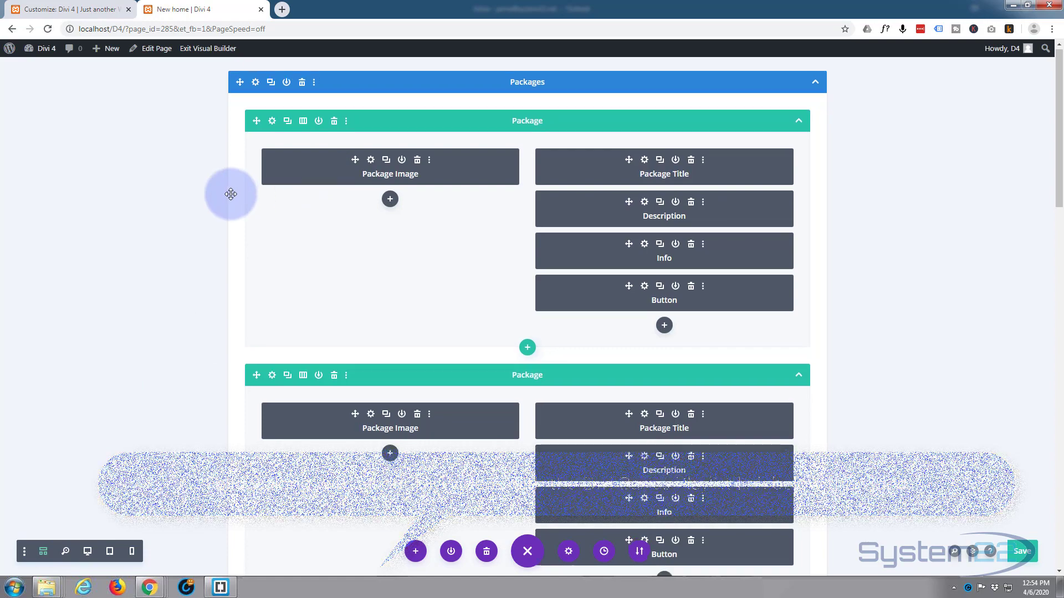
{"action": "scroll", "coordinate": [230, 194], "scroll_direction": "down", "scroll_amount": 10}
{"action": "scroll", "coordinate": [231, 193], "scroll_direction": "down", "scroll_amount": 5}
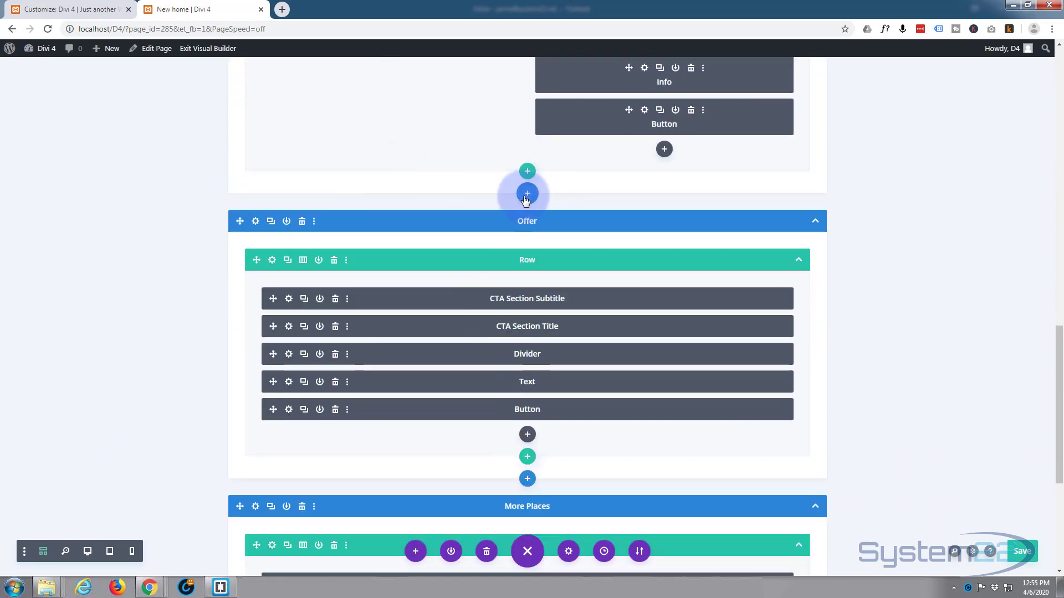
{"action": "left_click", "coordinate": [526, 195]}
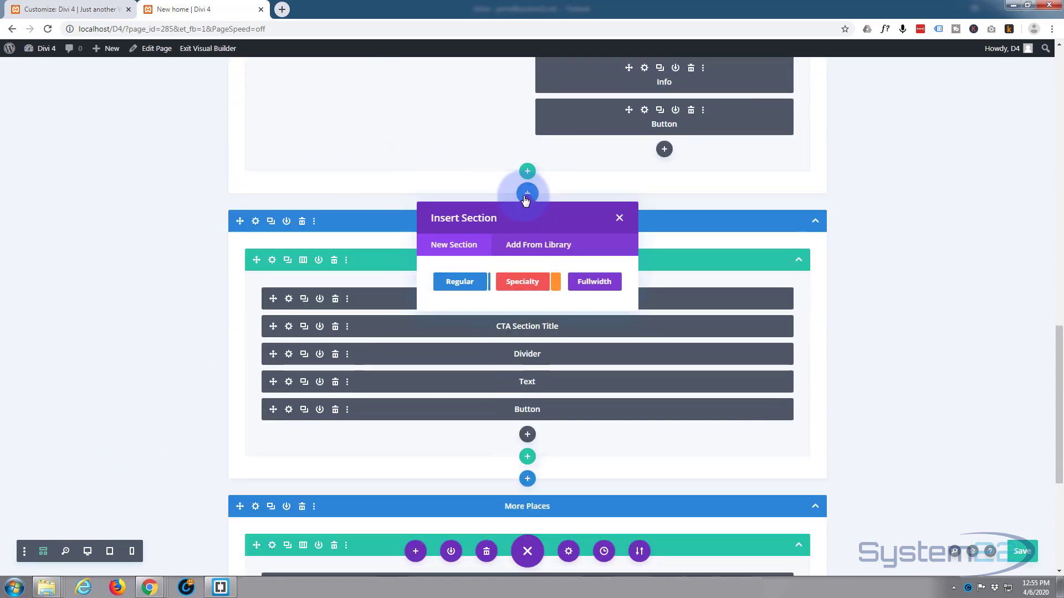
{"action": "left_click", "coordinate": [452, 283]}
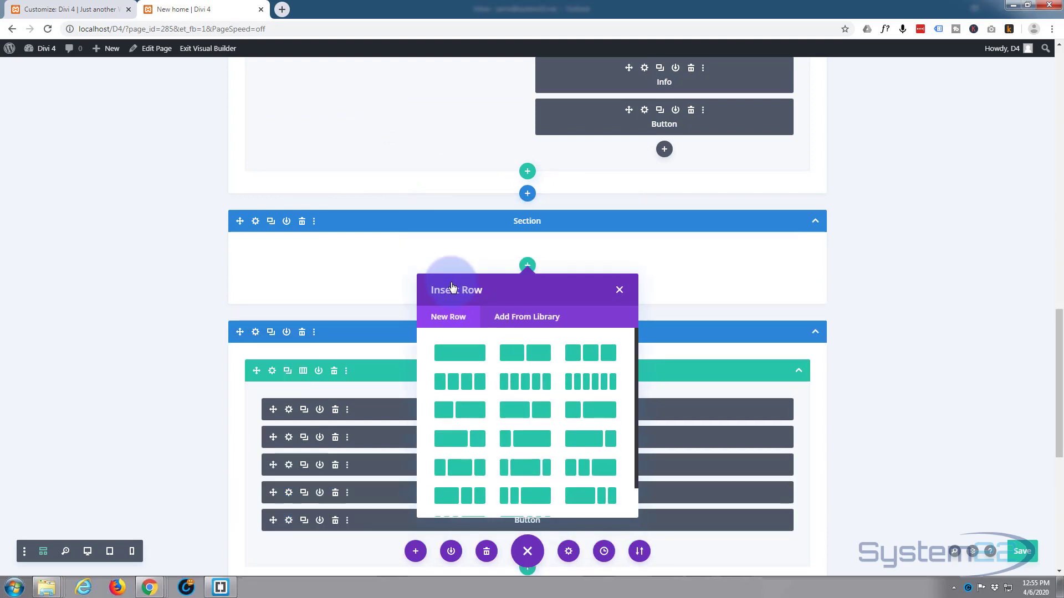
{"action": "left_click", "coordinate": [620, 291]}
{"action": "left_click_drag", "start_coordinate": [493, 223], "coordinate": [289, 117]}
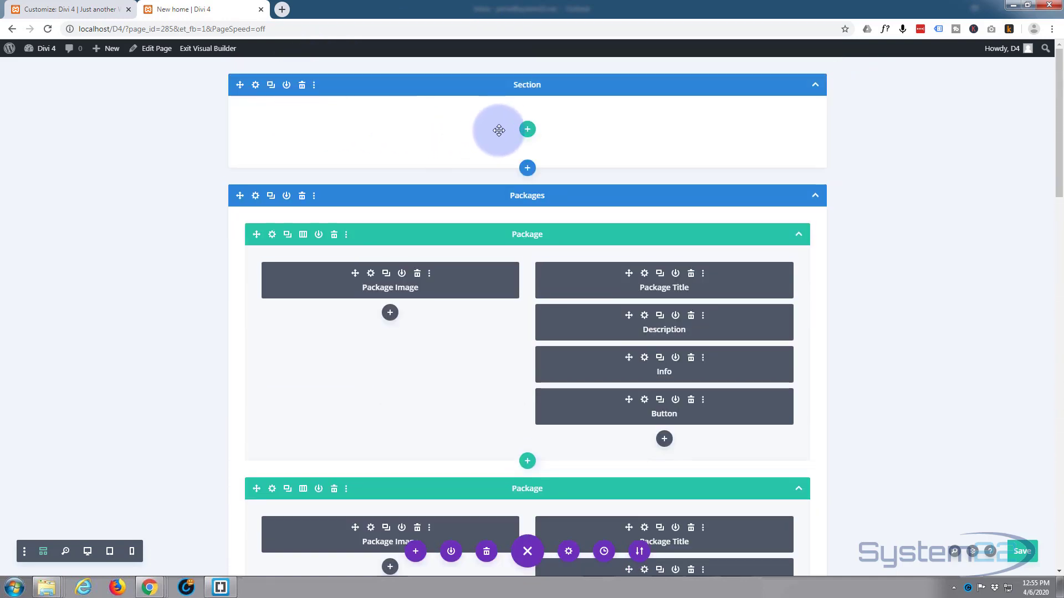
- Add a three-column row with a wide middle column (1/4, 1/2, 1/4) to the new section, without inserting a module
{"action": "left_click", "coordinate": [527, 131]}
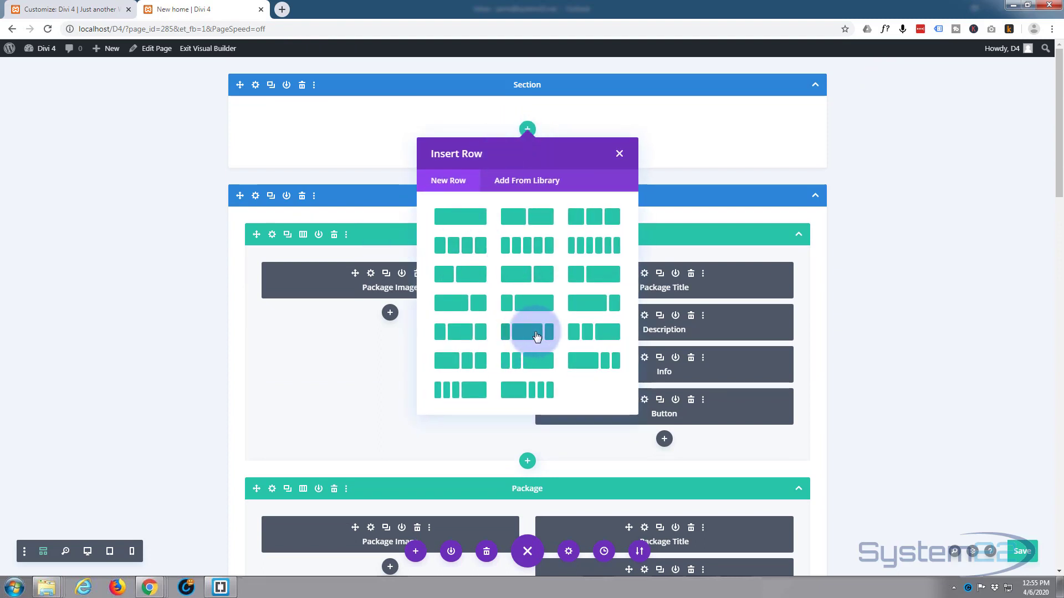
{"action": "left_click", "coordinate": [460, 332]}
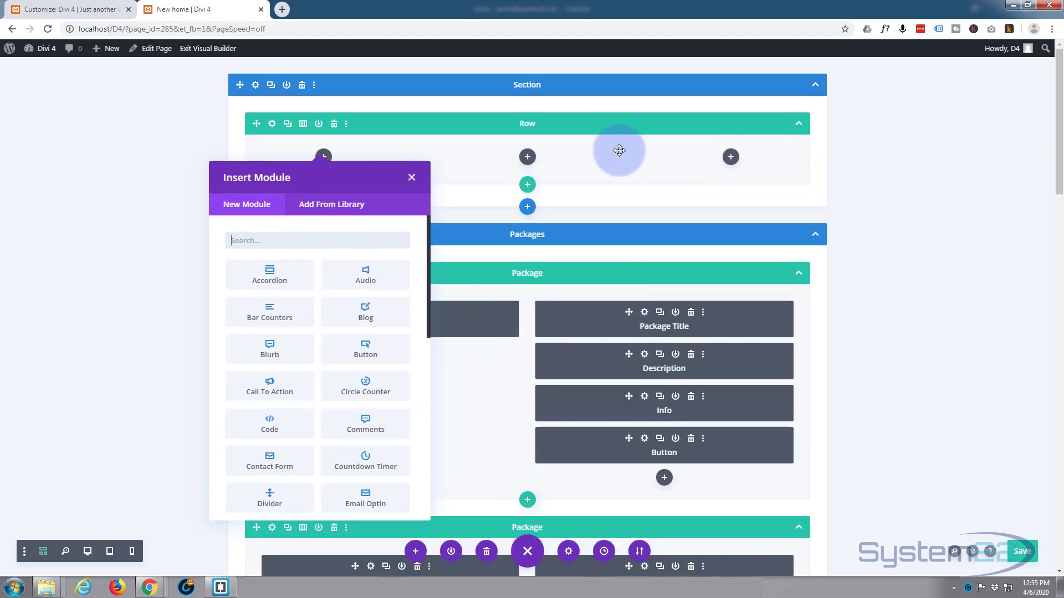
{"action": "left_click", "coordinate": [411, 178]}
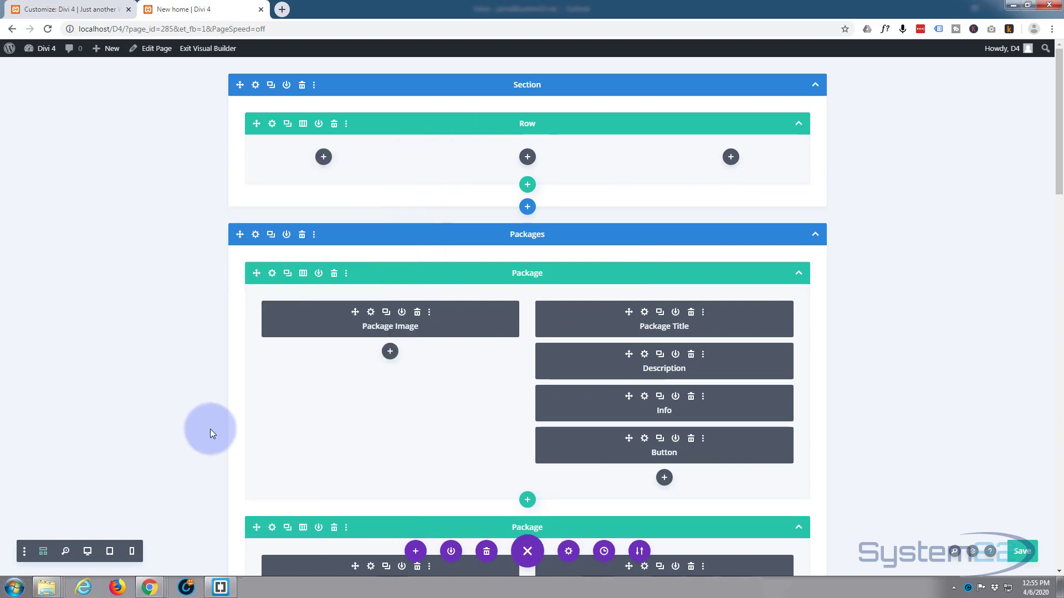
- In desktop view, set the new row's width to 100% and raise its maximum width so it spans the full page
{"action": "left_click", "coordinate": [87, 552]}
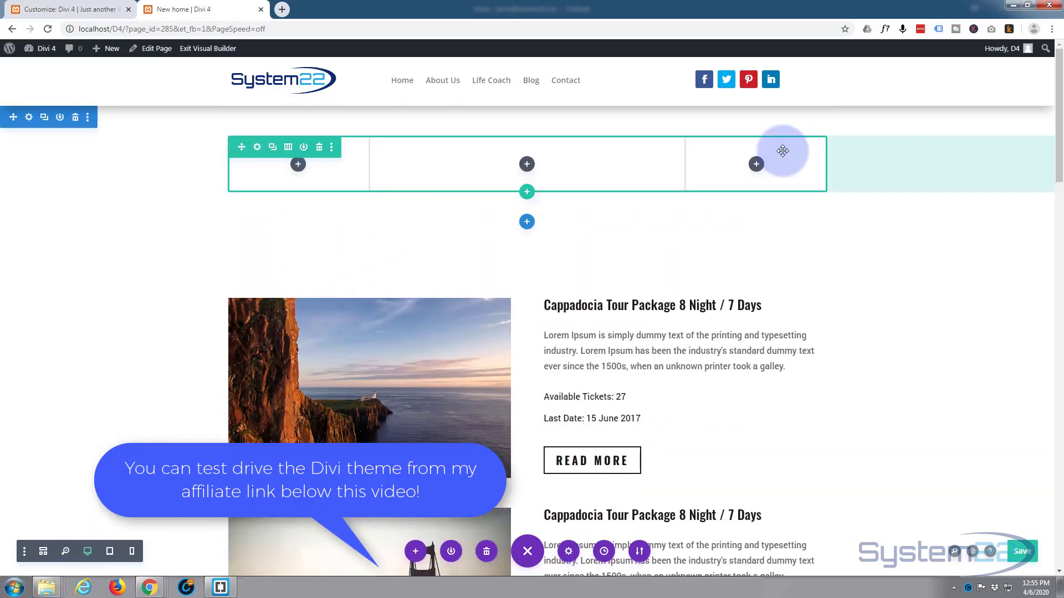
{"action": "left_click", "coordinate": [257, 147]}
{"action": "left_click", "coordinate": [801, 158]}
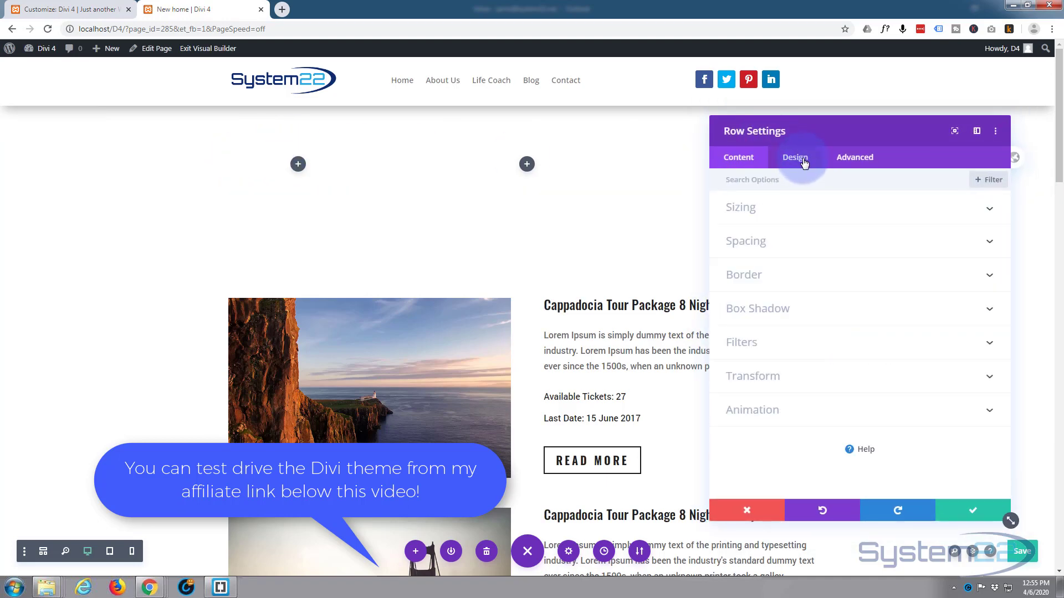
{"action": "left_click", "coordinate": [820, 209]}
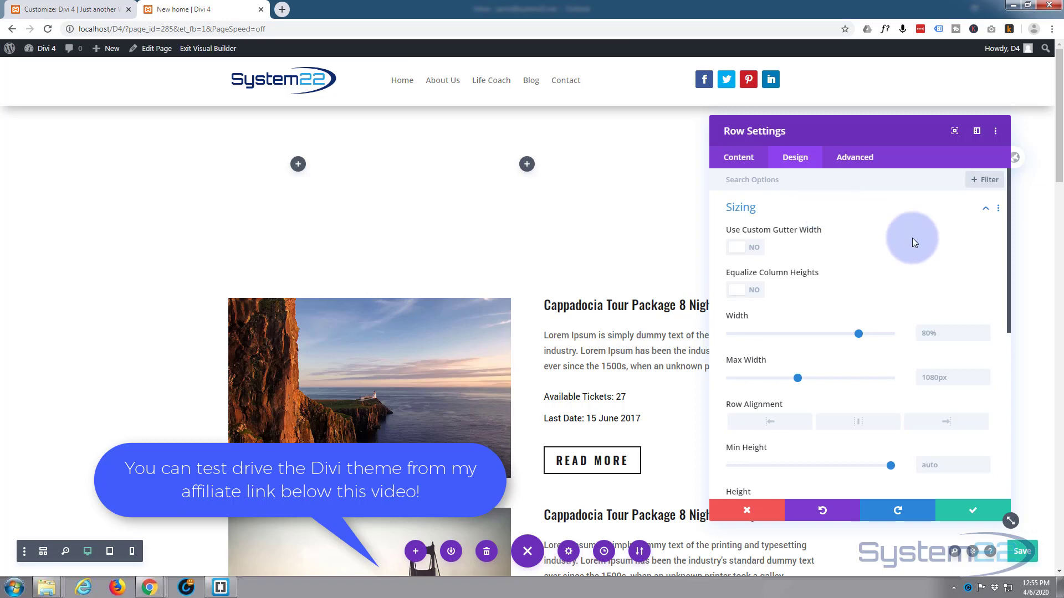
{"action": "left_click_drag", "start_coordinate": [860, 334], "coordinate": [912, 336]}
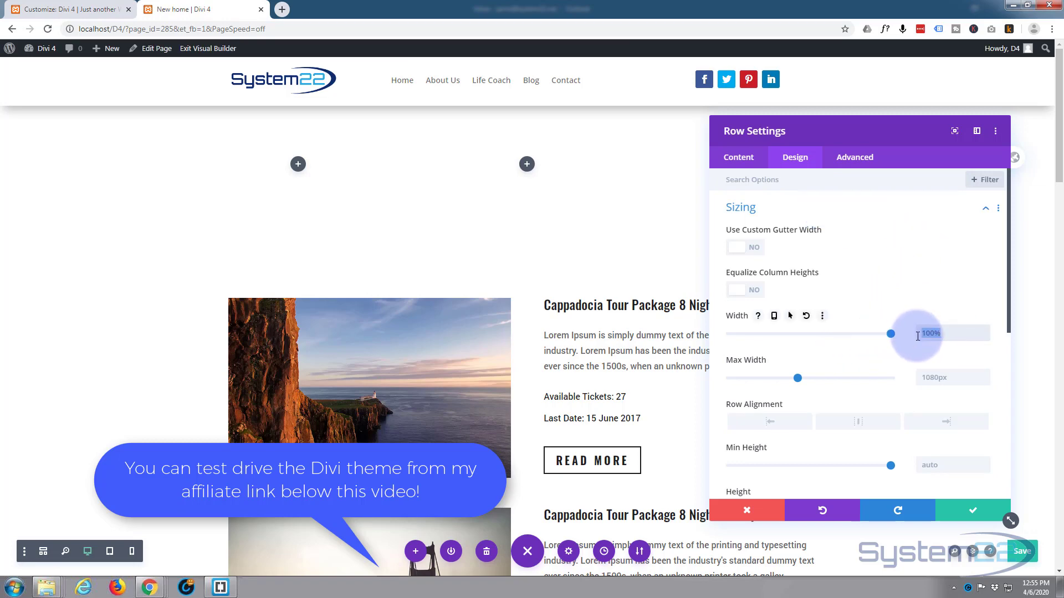
{"action": "left_click", "coordinate": [949, 379]}
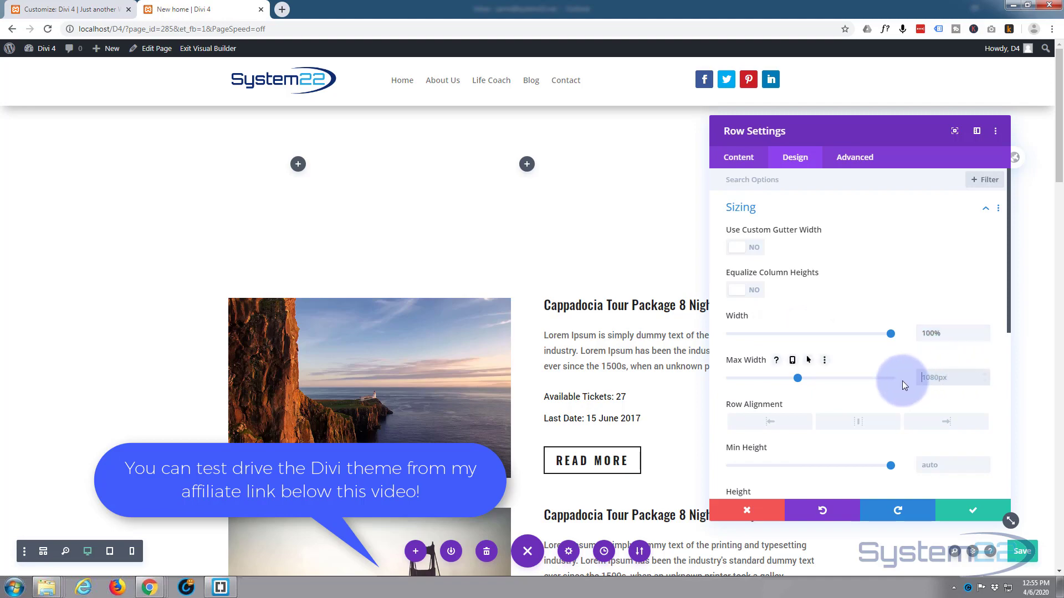
{"action": "left_click", "coordinate": [968, 514]}
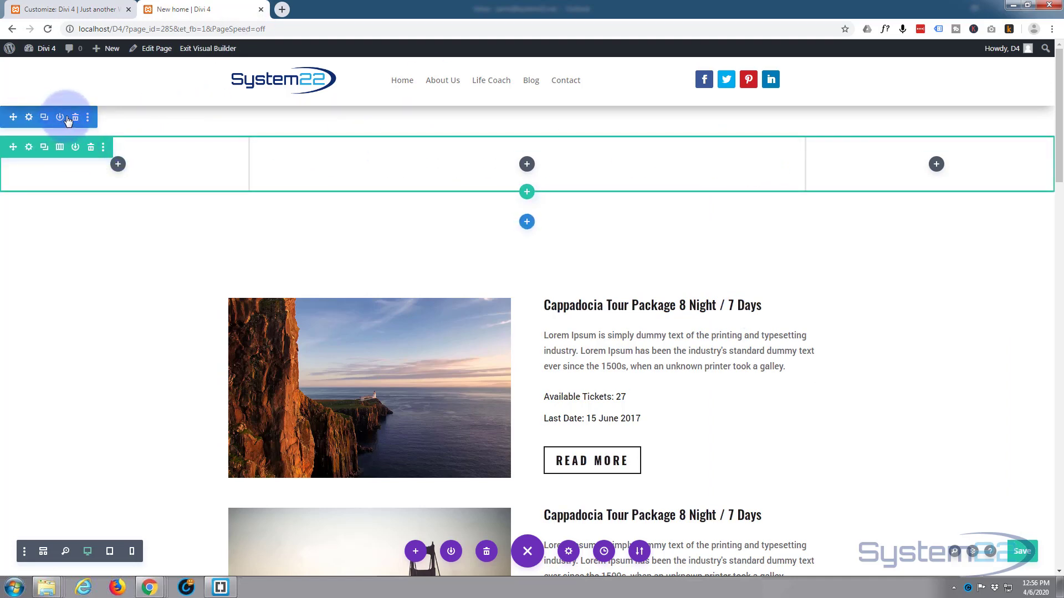
- Give the new section a linear background gradient, keeping the blue first color and setting the second color to black (#000000)
{"action": "left_click", "coordinate": [29, 118]}
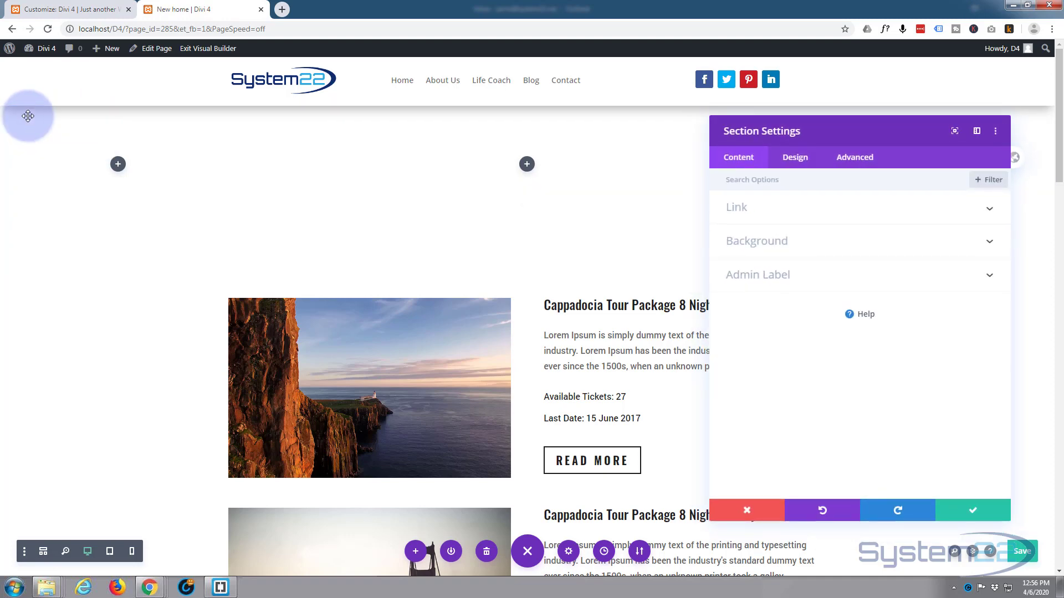
{"action": "left_click", "coordinate": [841, 240]}
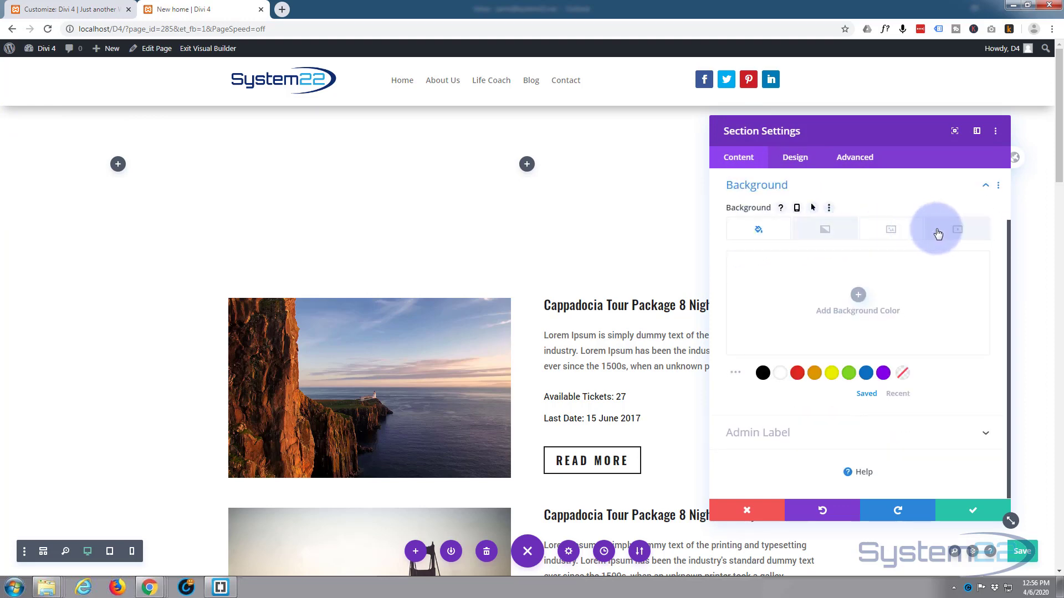
{"action": "left_click", "coordinate": [823, 230]}
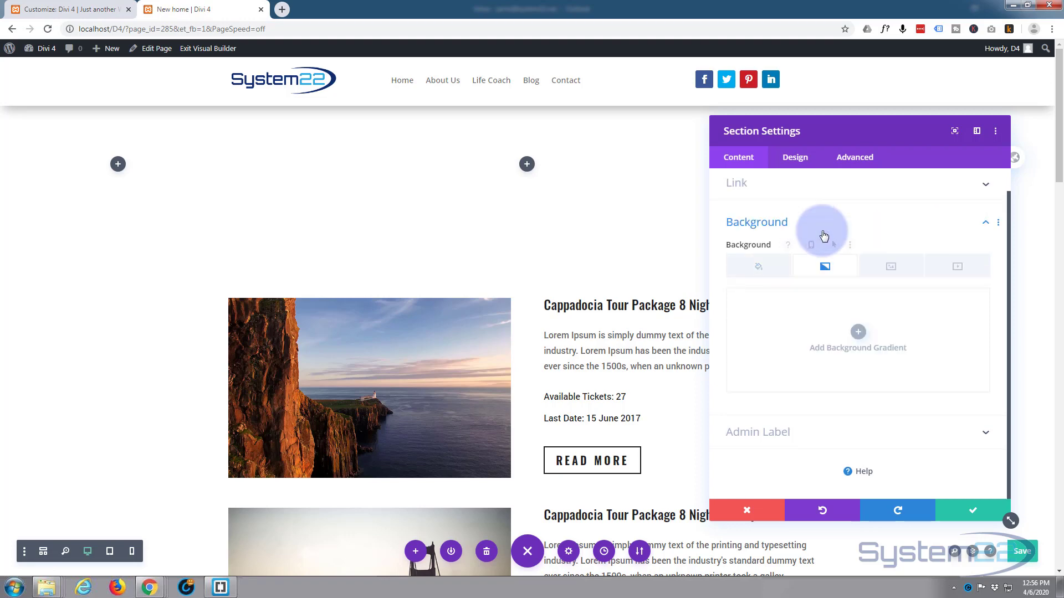
{"action": "left_click", "coordinate": [860, 333]}
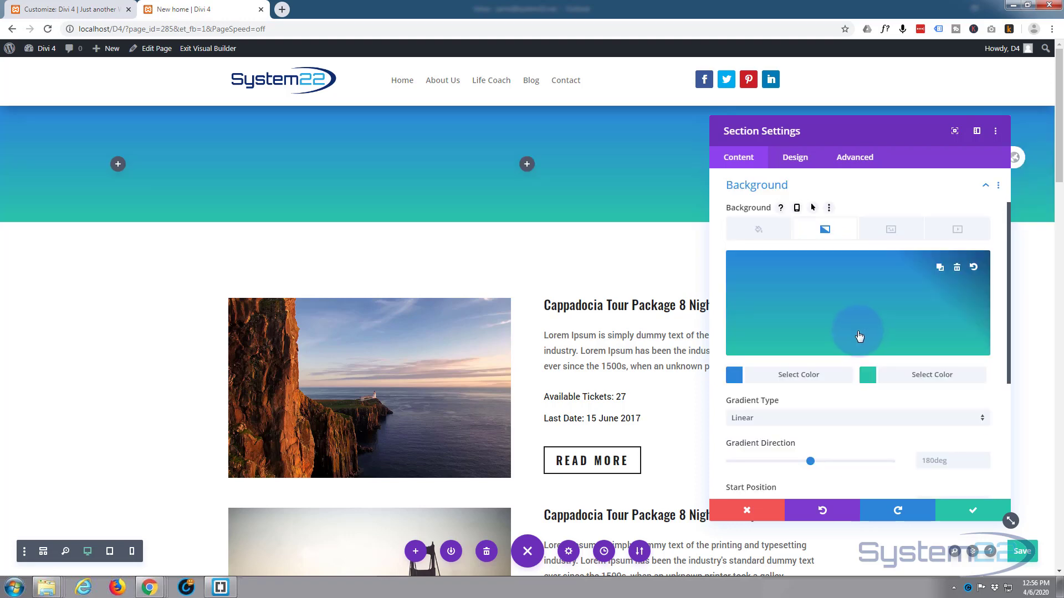
{"action": "scroll", "coordinate": [859, 329], "scroll_direction": "down", "scroll_amount": 1}
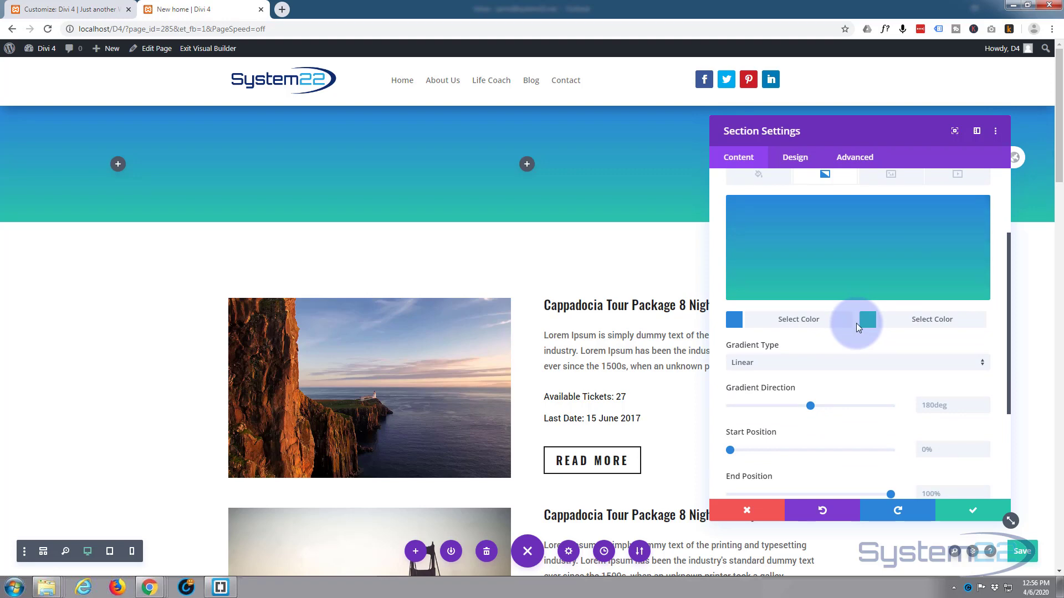
{"action": "left_click", "coordinate": [893, 320]}
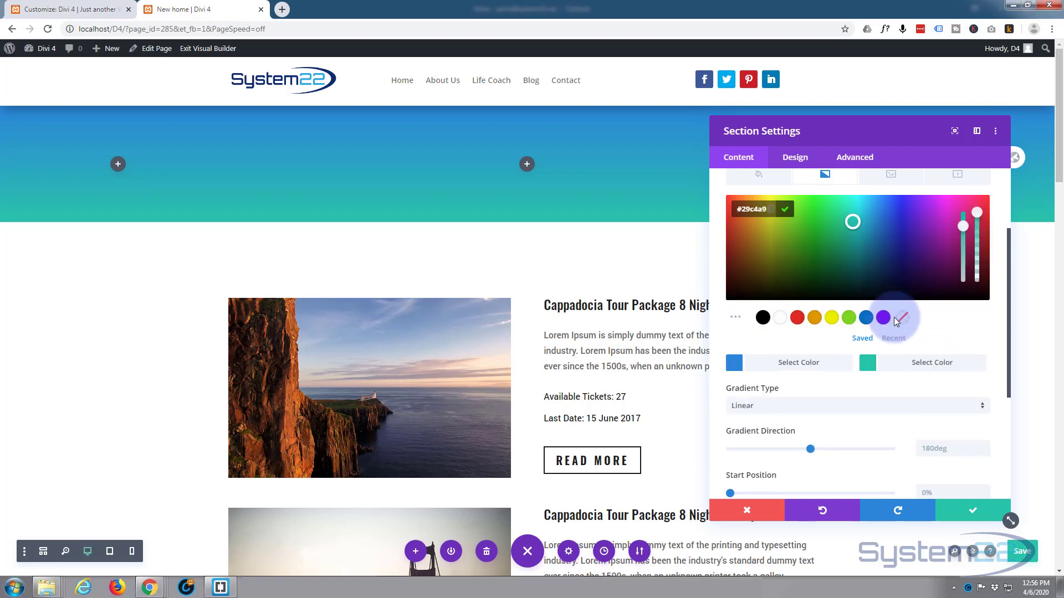
{"action": "left_click", "coordinate": [763, 318]}
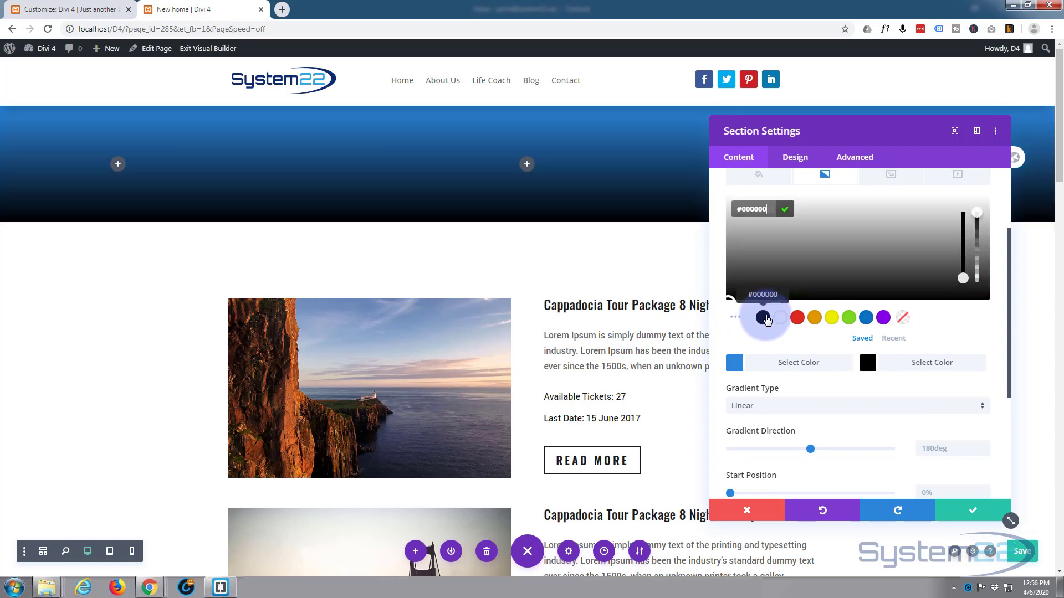
{"action": "left_click", "coordinate": [967, 511]}
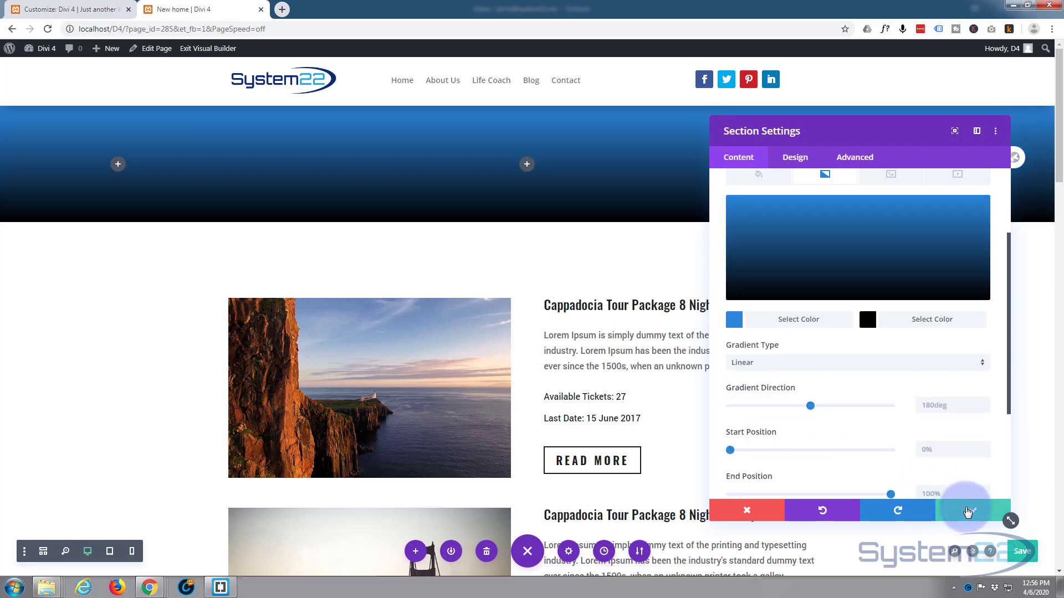
- Insert a Text module in the middle column of the new row
{"action": "left_click", "coordinate": [527, 165]}
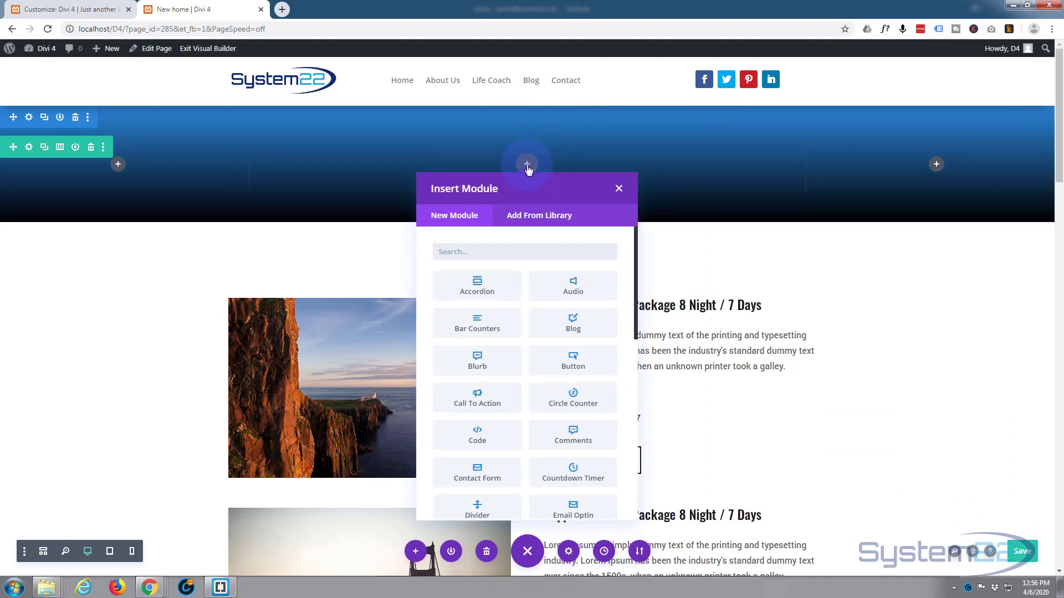
{"action": "scroll", "coordinate": [552, 313], "scroll_direction": "down", "scroll_amount": 5}
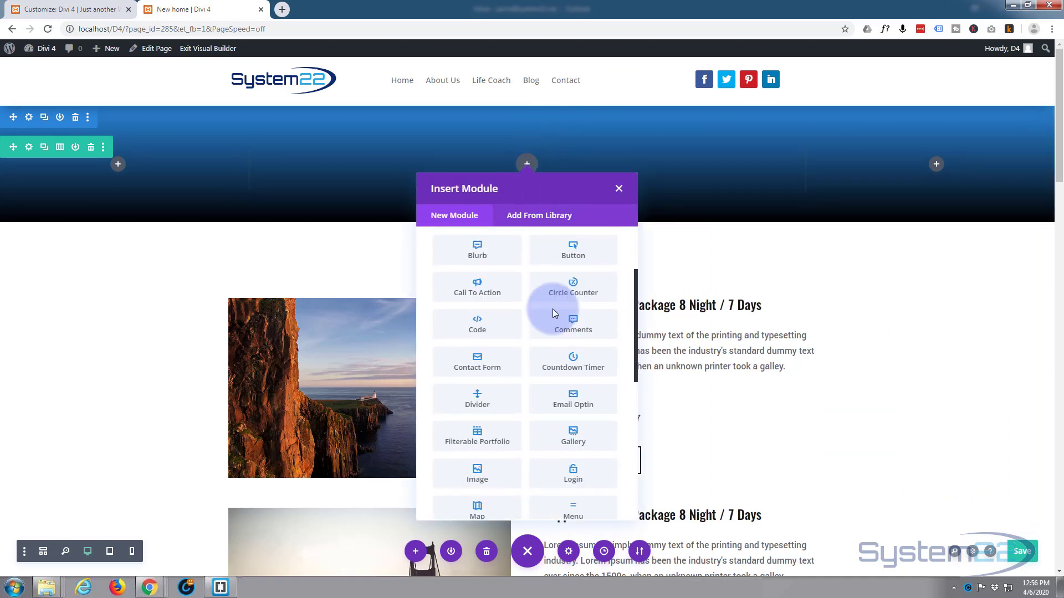
{"action": "scroll", "coordinate": [553, 309], "scroll_direction": "down", "scroll_amount": 4}
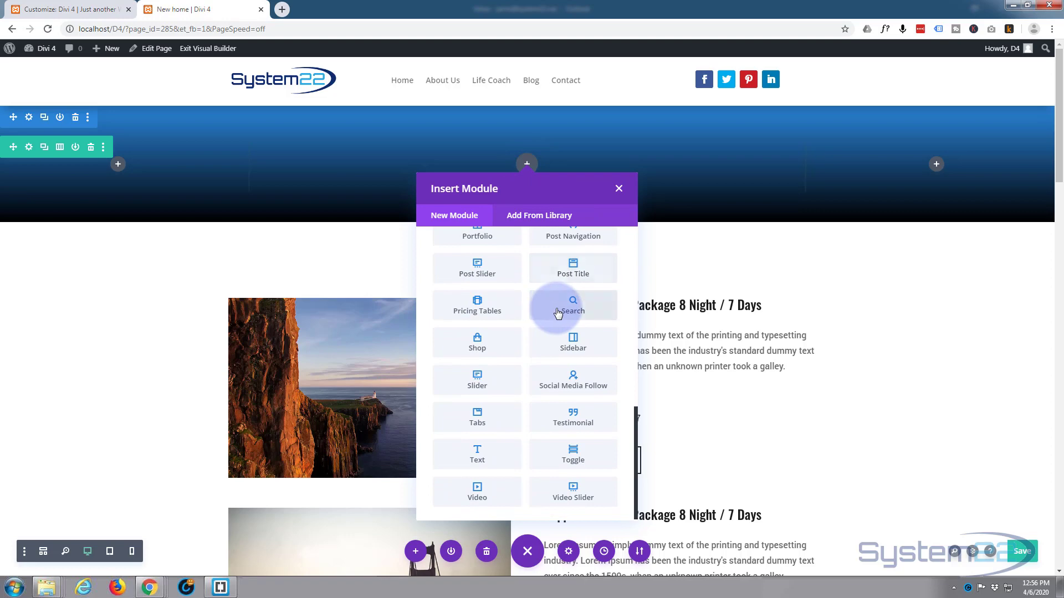
{"action": "left_click", "coordinate": [476, 454]}
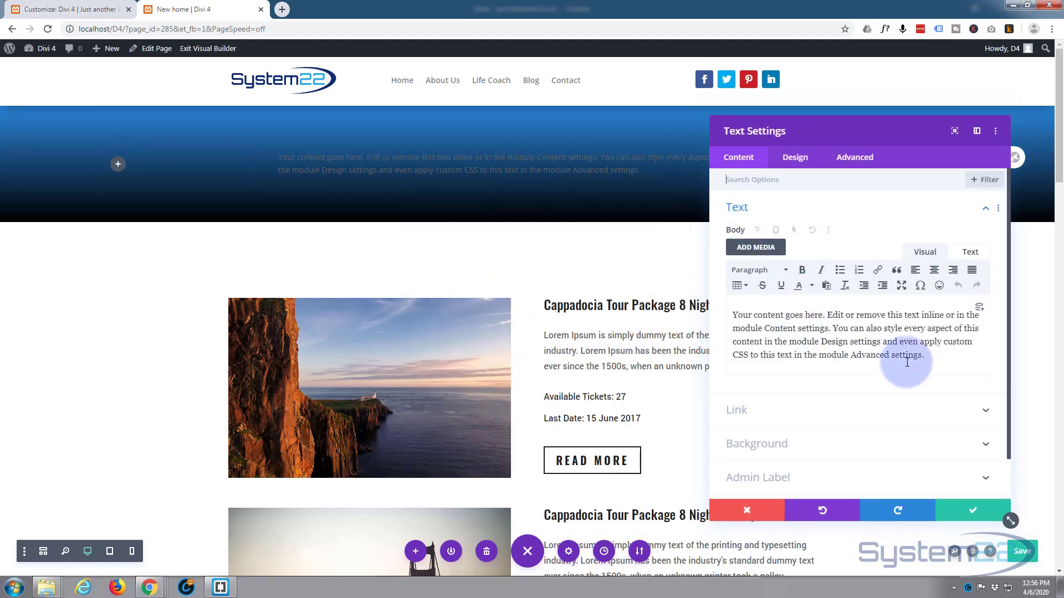
- Replace the Text module's placeholder body with the Page/Archive Title dynamic content
{"action": "key", "text": "ctrl+a"}
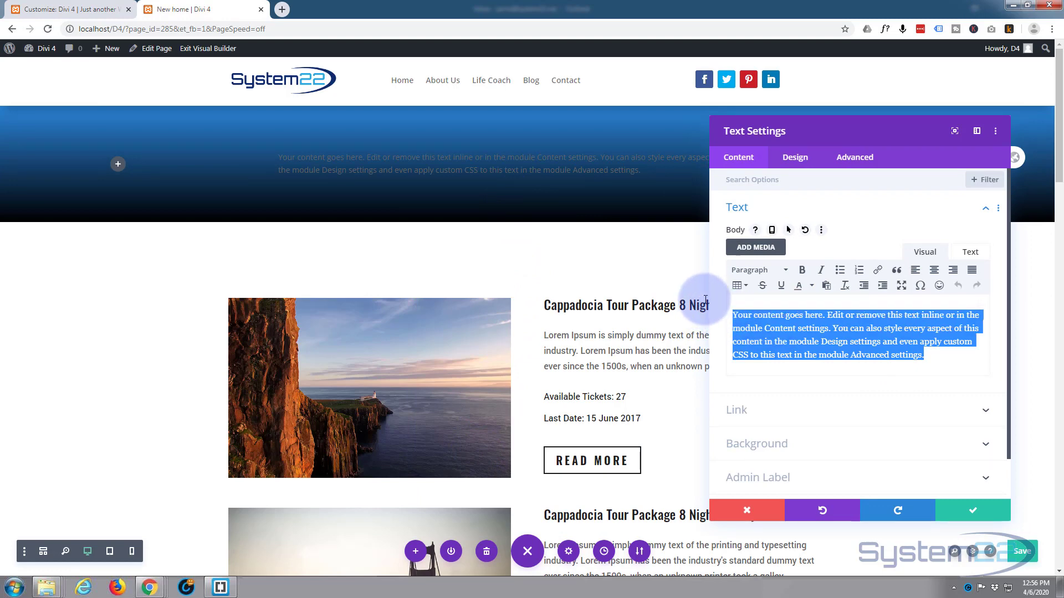
{"action": "key", "text": "BackSpace"}
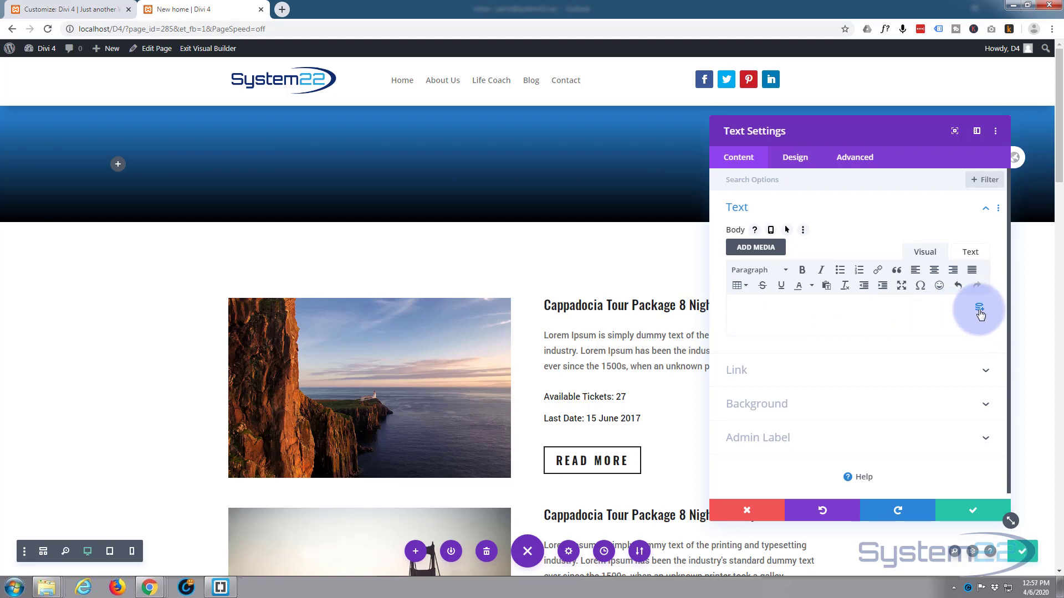
{"action": "left_click", "coordinate": [978, 309]}
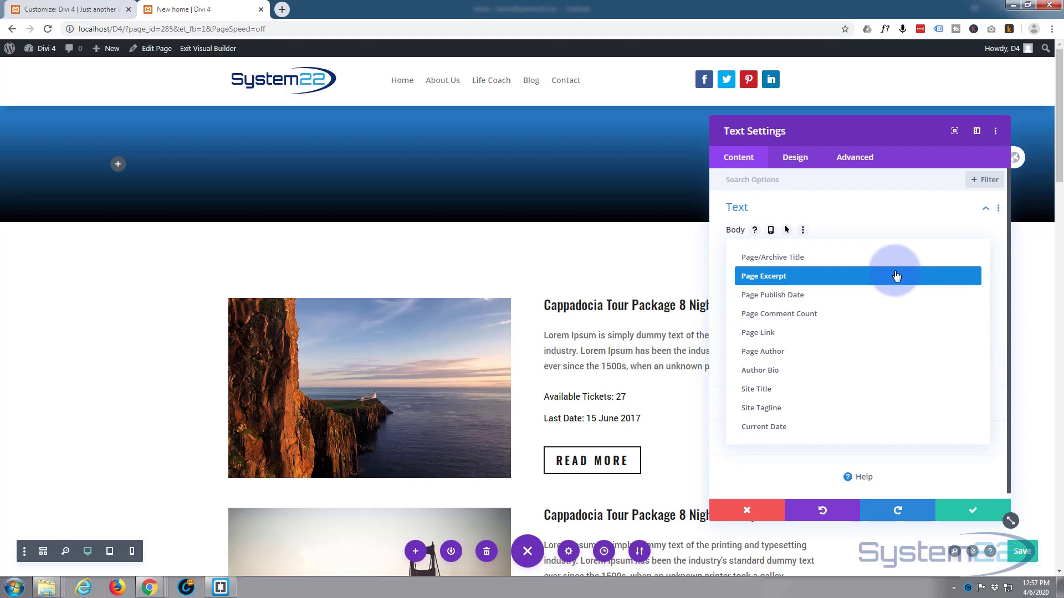
{"action": "left_click", "coordinate": [752, 258]}
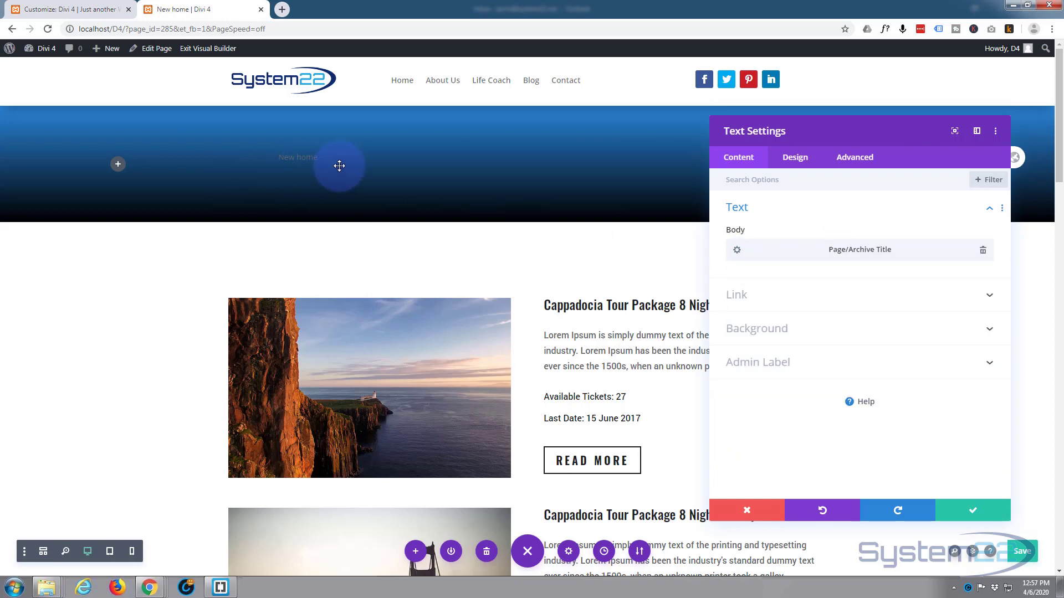
- Set the page title's text color to white (#ffffff) and its text size to 39px
{"action": "left_click", "coordinate": [796, 161]}
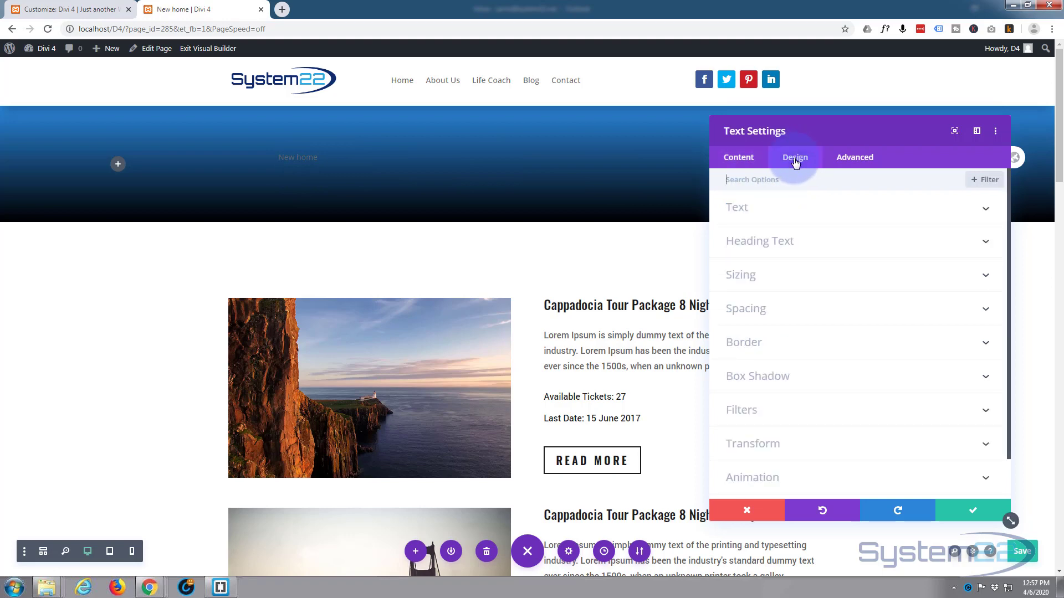
{"action": "left_click", "coordinate": [868, 210]}
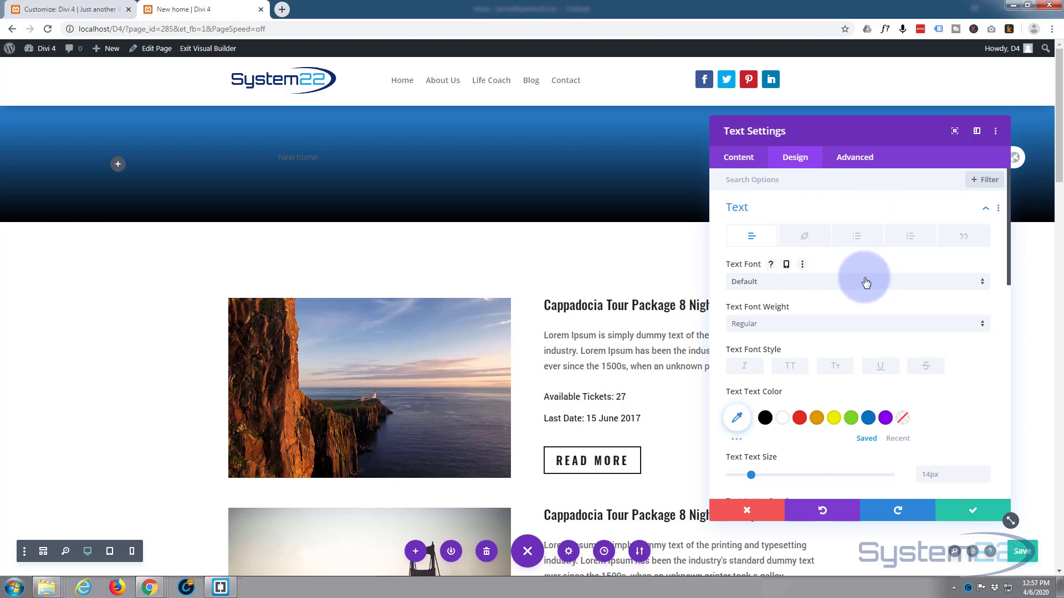
{"action": "scroll", "coordinate": [866, 282], "scroll_direction": "down", "scroll_amount": 1}
{"action": "left_click", "coordinate": [783, 363]}
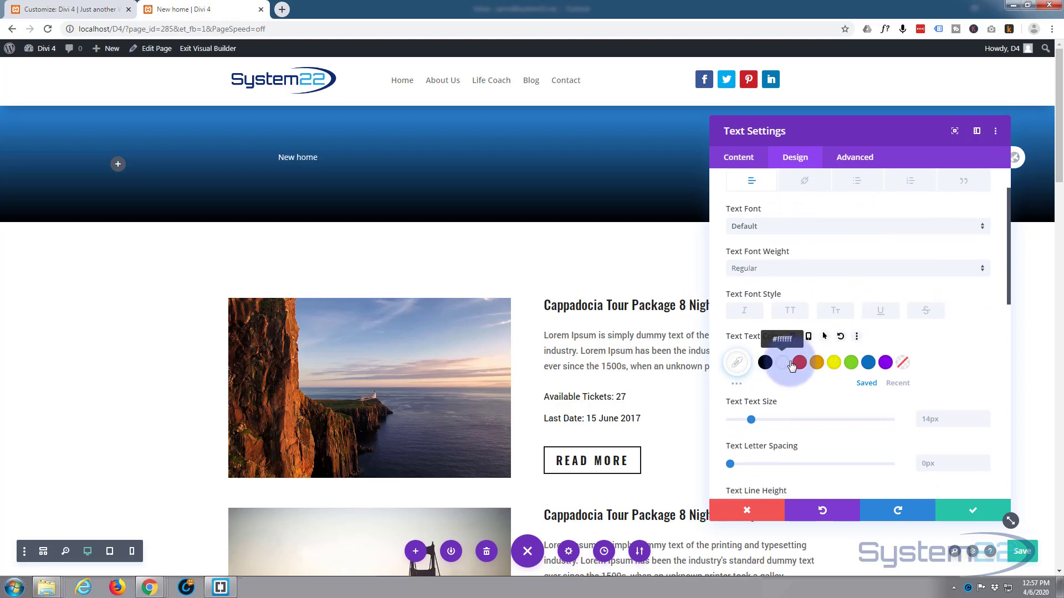
{"action": "left_click", "coordinate": [751, 421]}
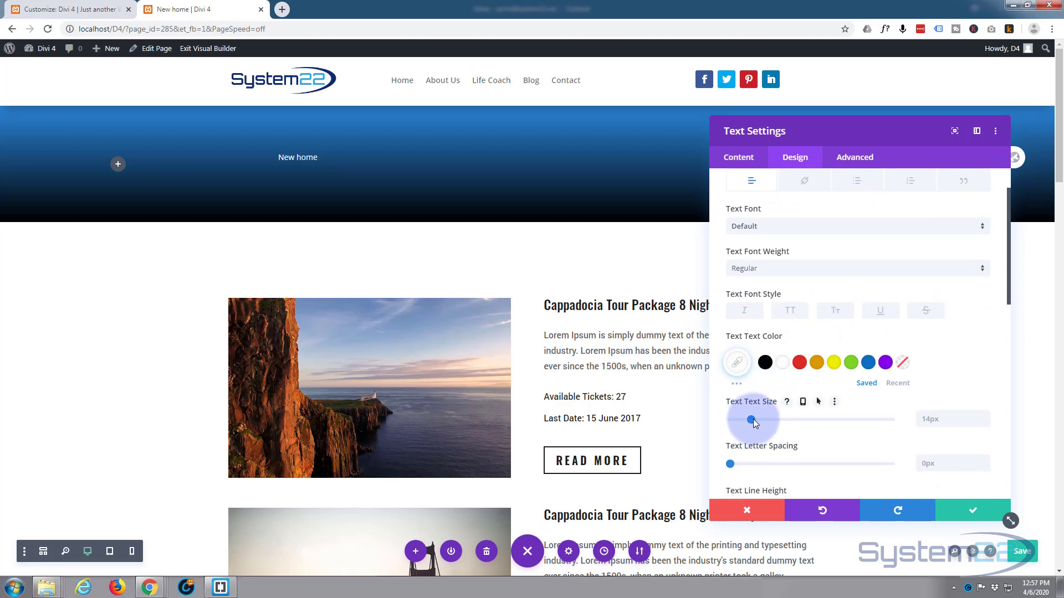
{"action": "left_click_drag", "start_coordinate": [786, 420], "coordinate": [792, 421]}
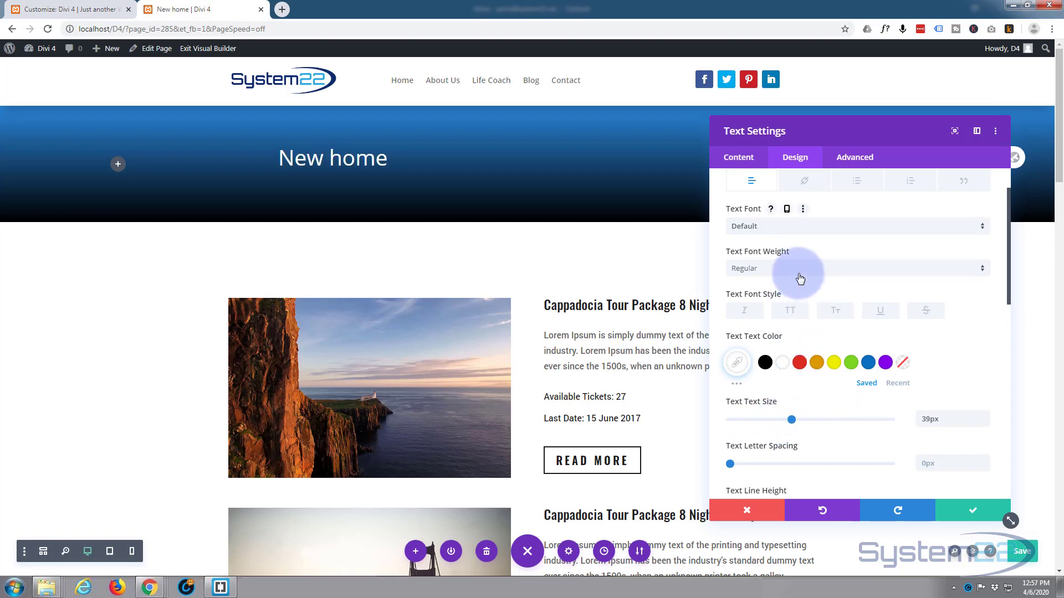
- Center-align the page title and set its font style to uppercase
{"action": "scroll", "coordinate": [799, 277], "scroll_direction": "down", "scroll_amount": 4}
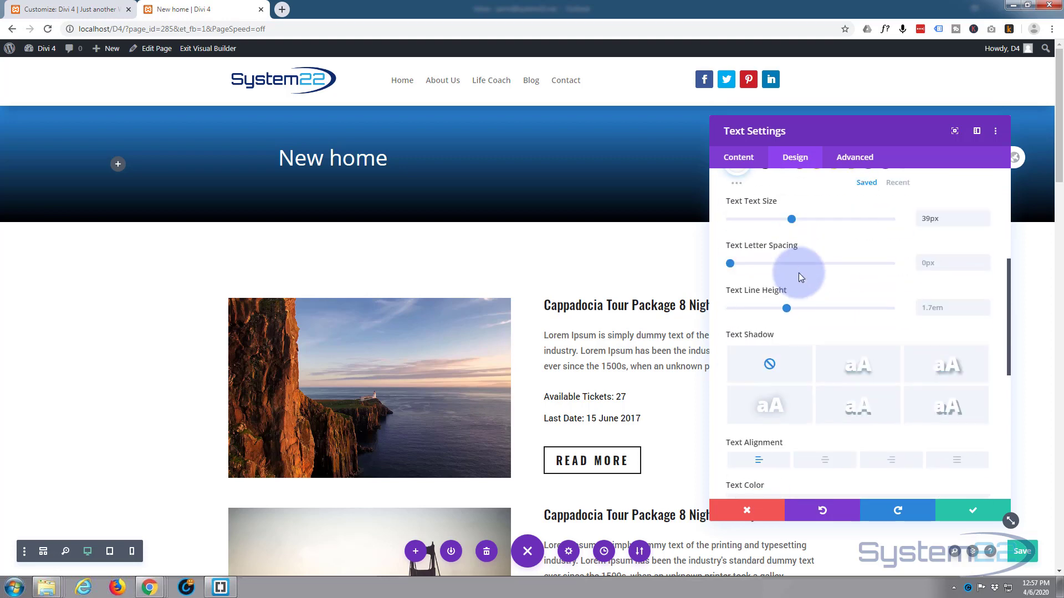
{"action": "left_click", "coordinate": [825, 438]}
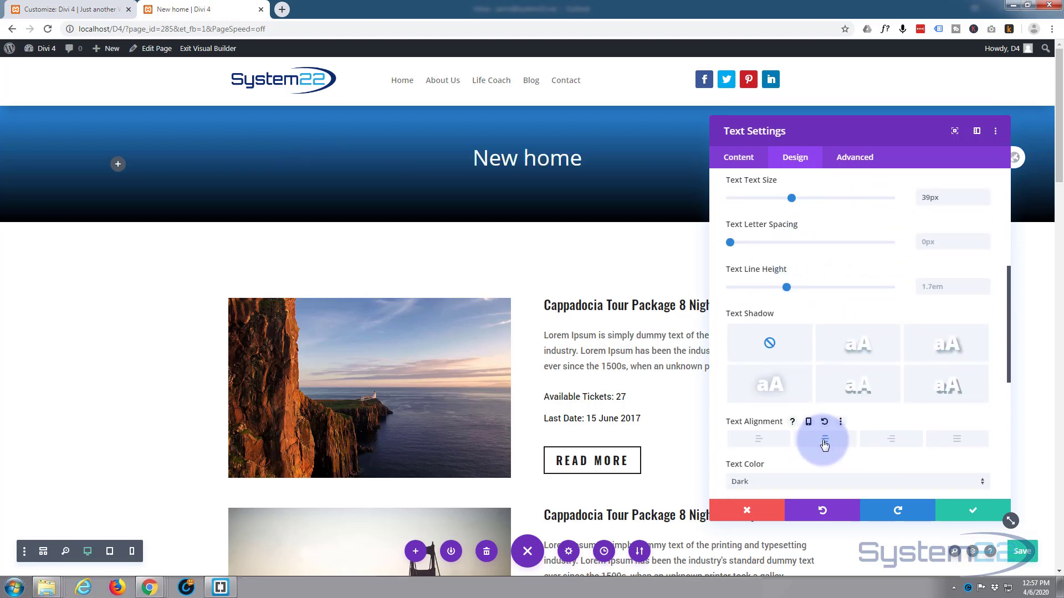
{"action": "scroll", "coordinate": [776, 270], "scroll_direction": "up", "scroll_amount": 2}
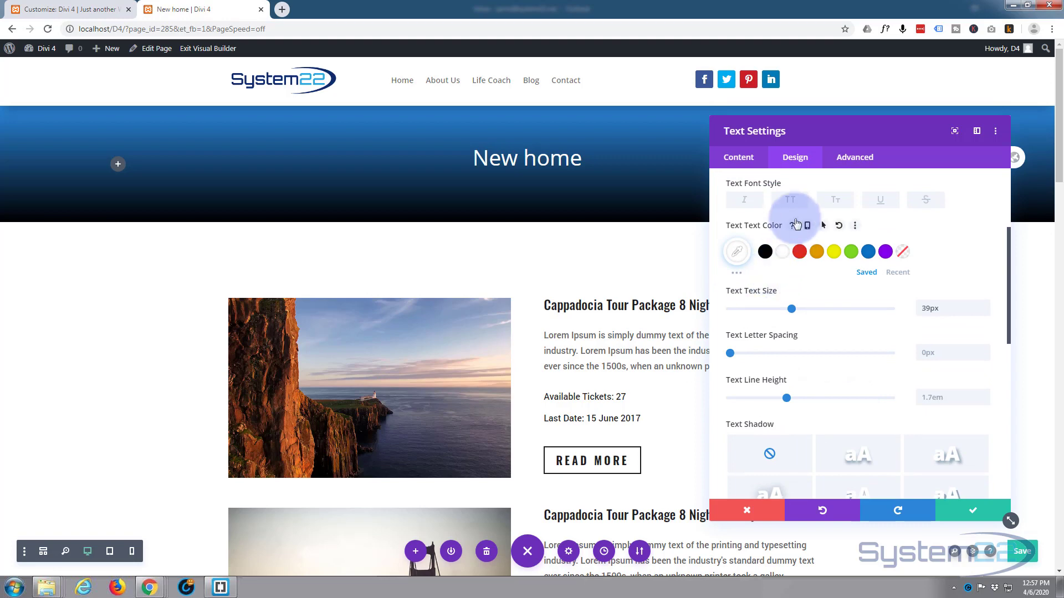
{"action": "left_click", "coordinate": [791, 200]}
- Apply the first text shadow preset to the page title and save the module settings
{"action": "scroll", "coordinate": [814, 283], "scroll_direction": "down", "scroll_amount": 2}
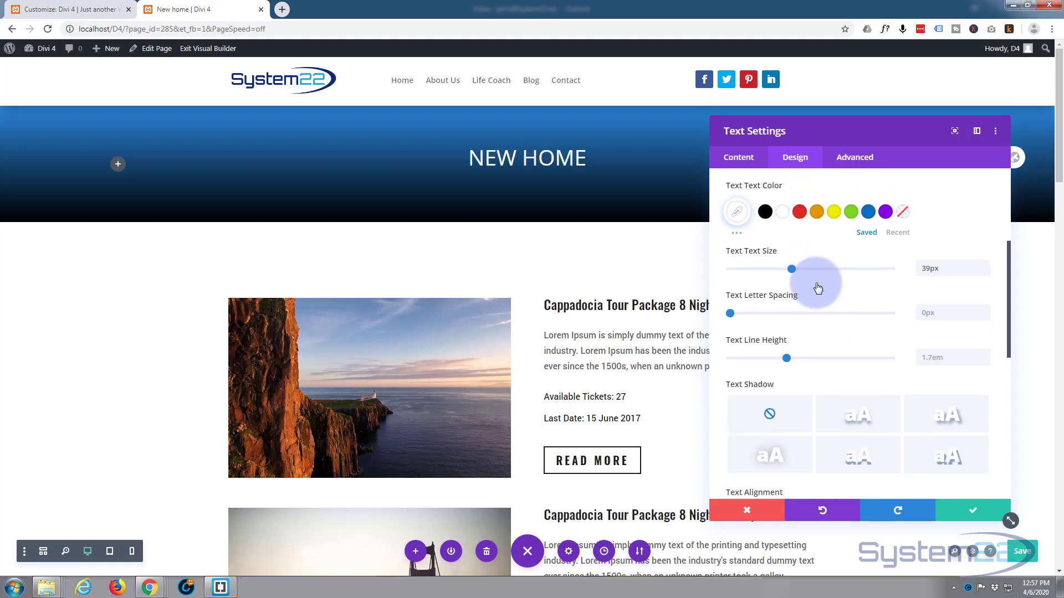
{"action": "left_click", "coordinate": [852, 355]}
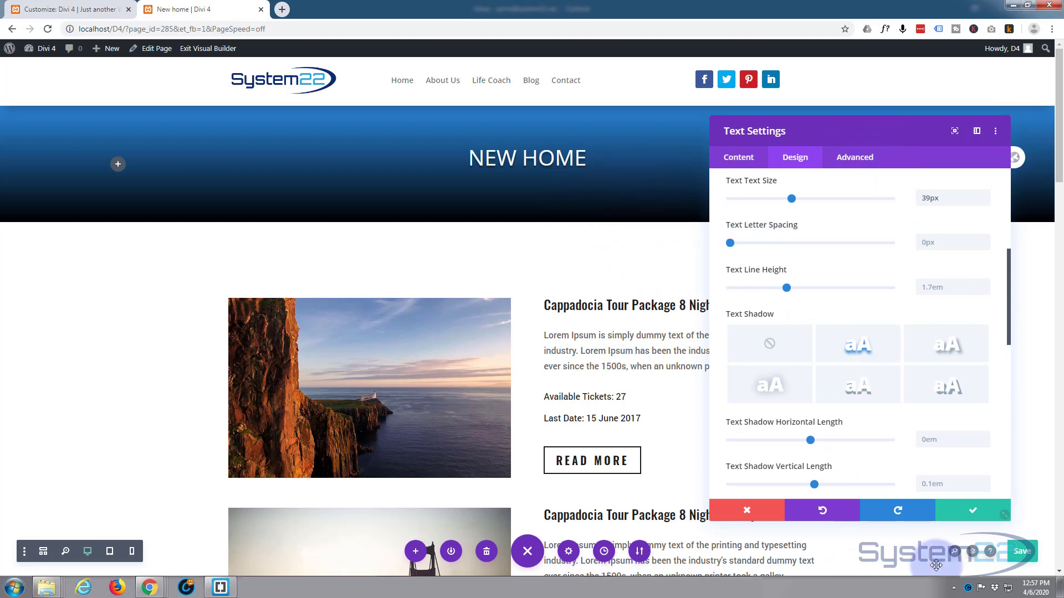
{"action": "left_click", "coordinate": [976, 513]}
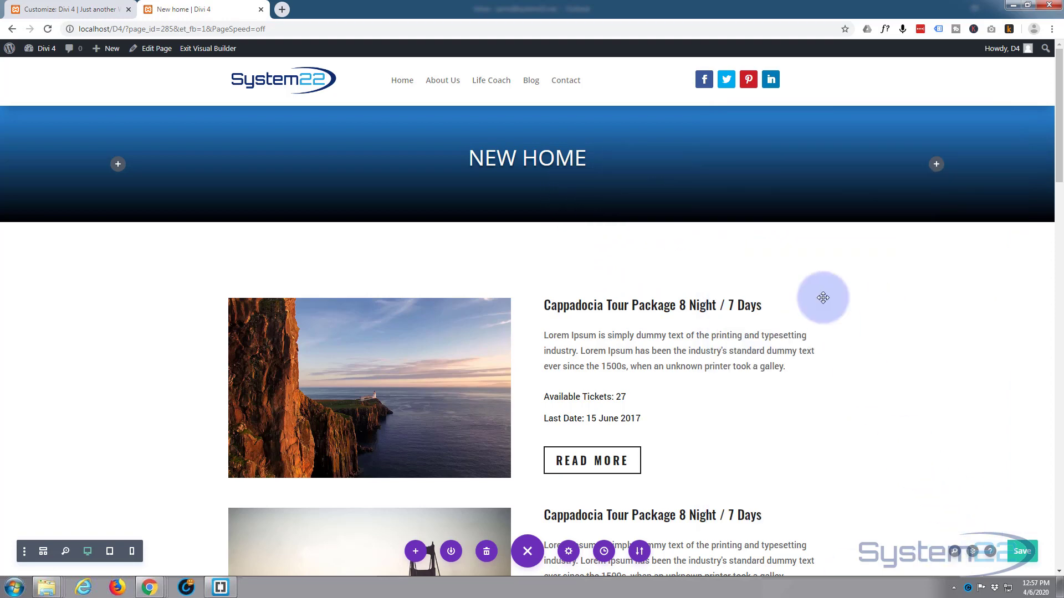
- Insert a Text module in the empty third column of the header row
{"action": "left_click", "coordinate": [936, 165]}
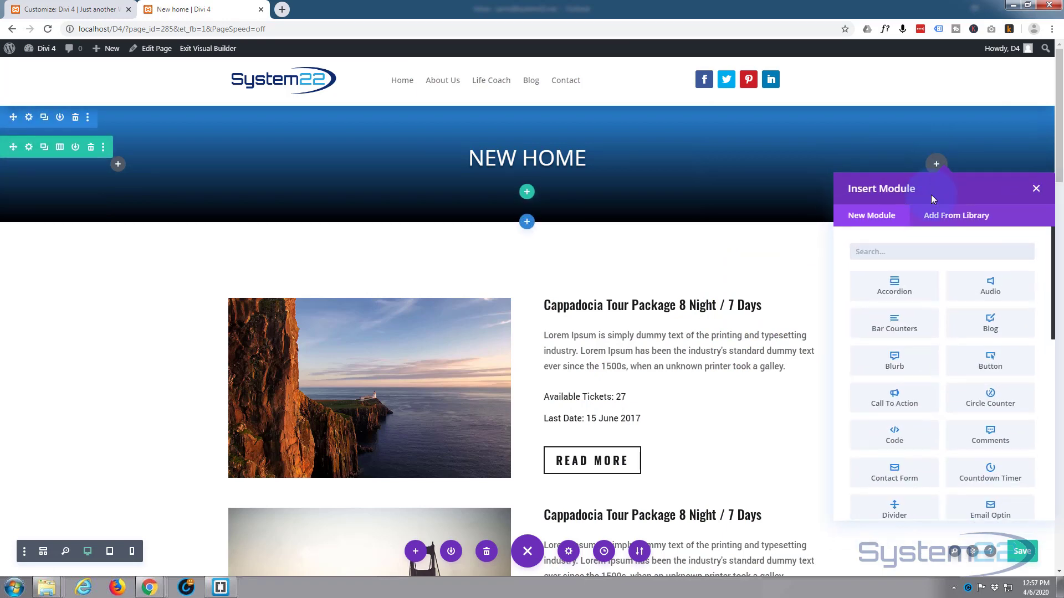
{"action": "scroll", "coordinate": [909, 333], "scroll_direction": "down", "scroll_amount": 3}
{"action": "scroll", "coordinate": [910, 336], "scroll_direction": "down", "scroll_amount": 5}
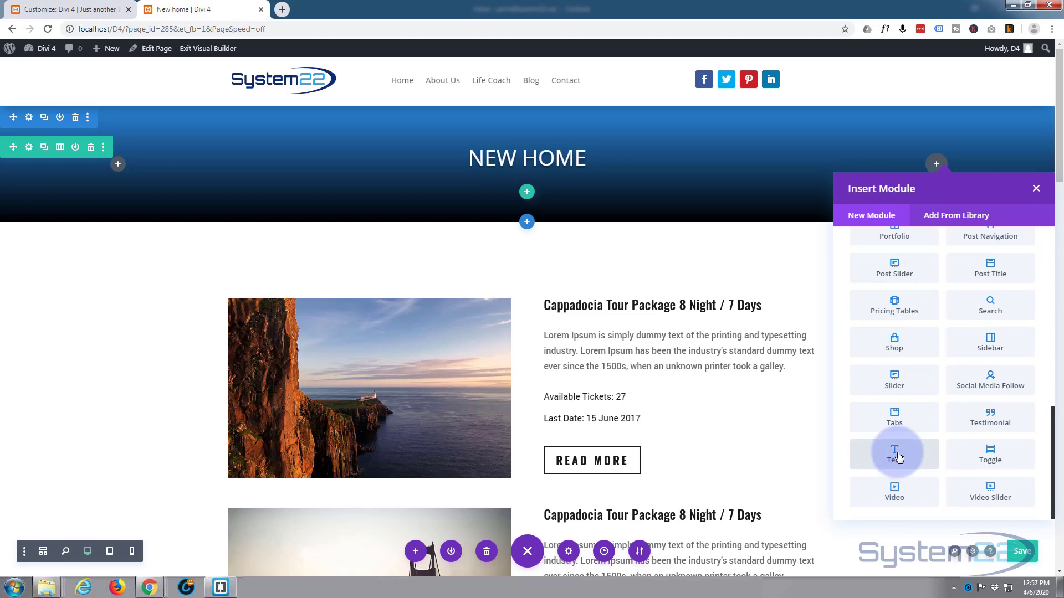
{"action": "left_click", "coordinate": [897, 457]}
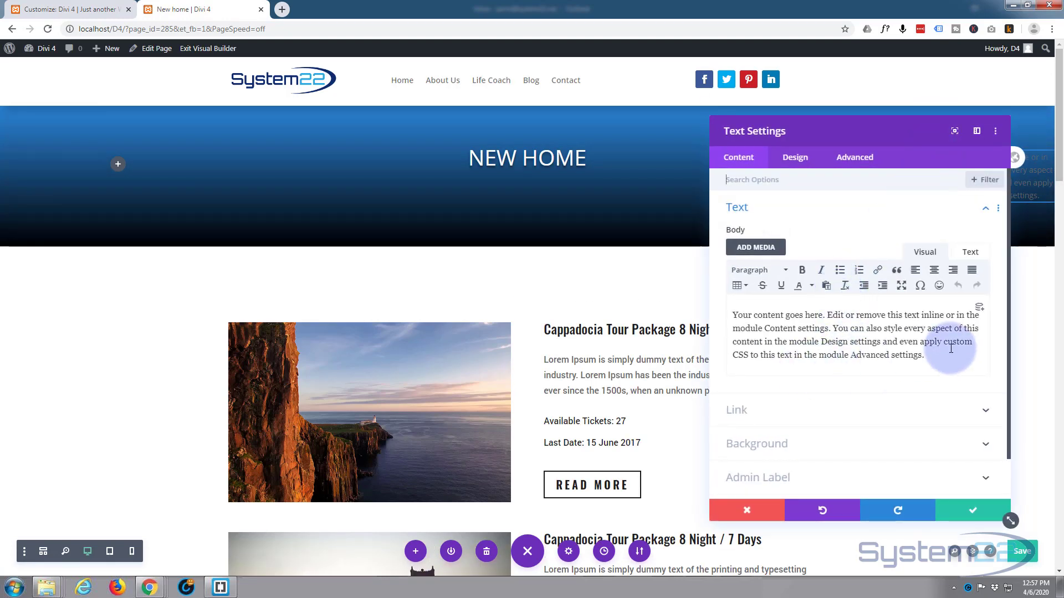
- Replace the new Text module's placeholder body with the Current Date dynamic content
{"action": "left_click_drag", "start_coordinate": [931, 355], "coordinate": [708, 304]}
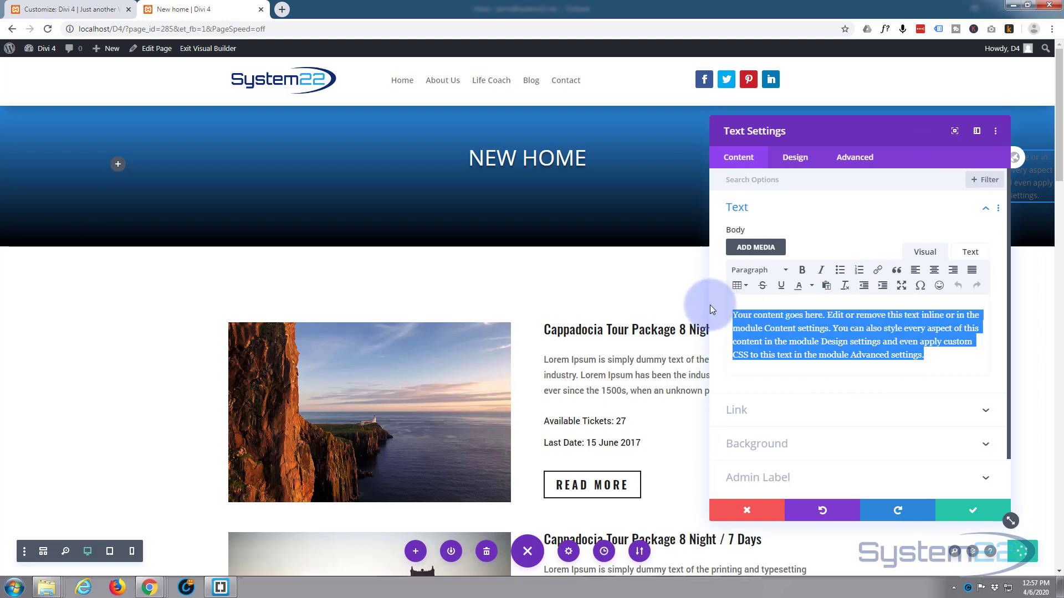
{"action": "left_click", "coordinate": [961, 311]}
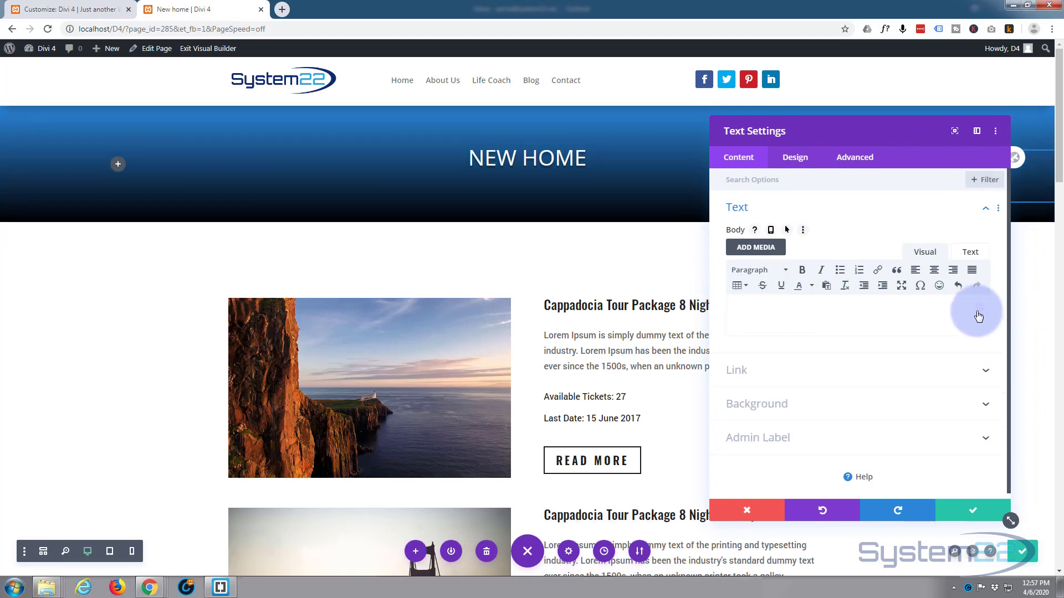
{"action": "left_click", "coordinate": [979, 309]}
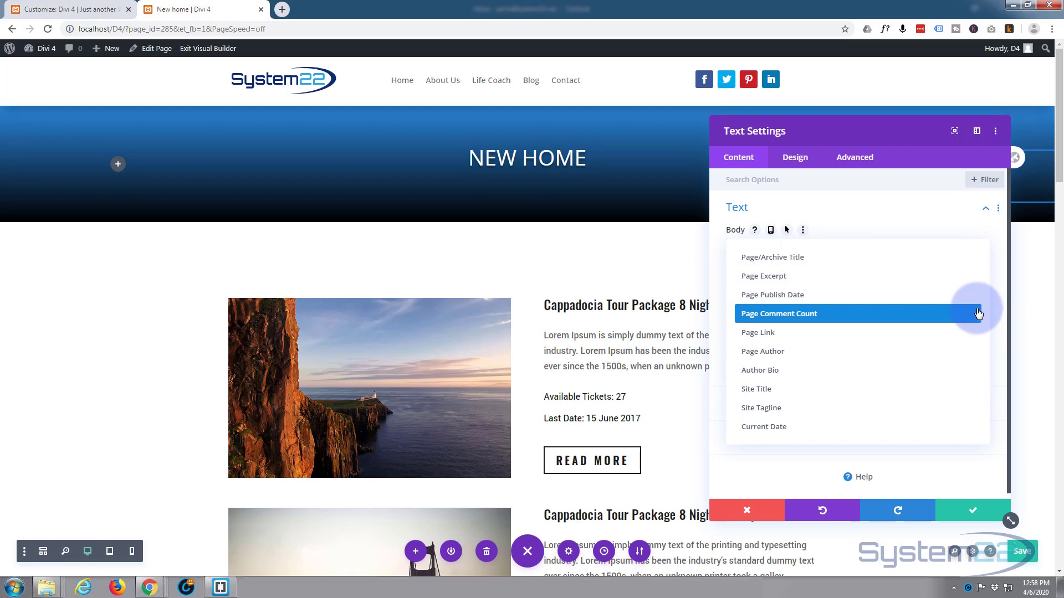
{"action": "left_click", "coordinate": [820, 435]}
- Set the date's text color to white and its text size to 19px, then save the module settings
{"action": "left_click_drag", "start_coordinate": [878, 131], "coordinate": [577, 116]}
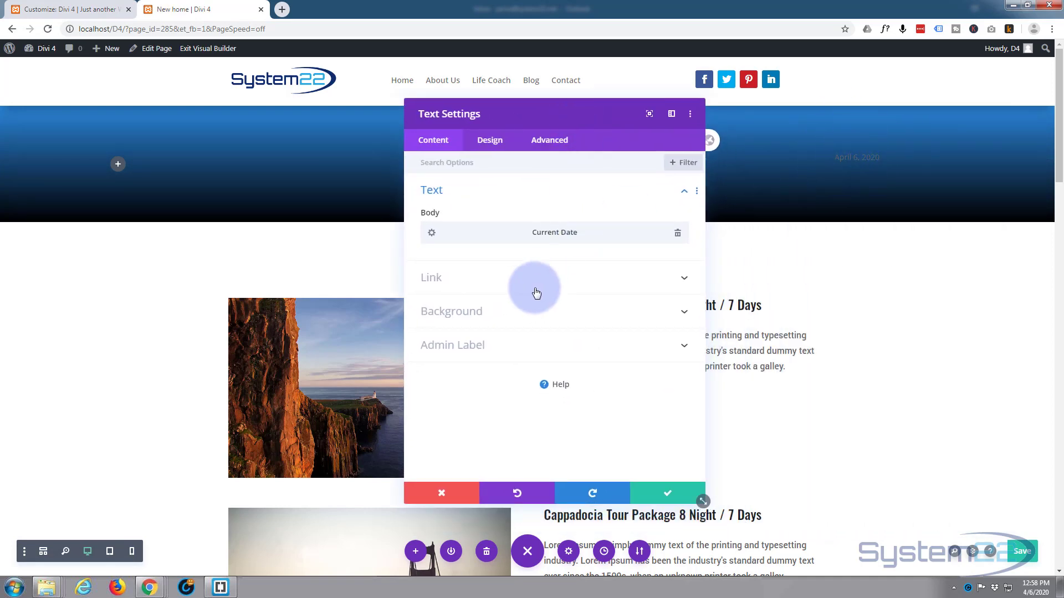
{"action": "left_click", "coordinate": [491, 141]}
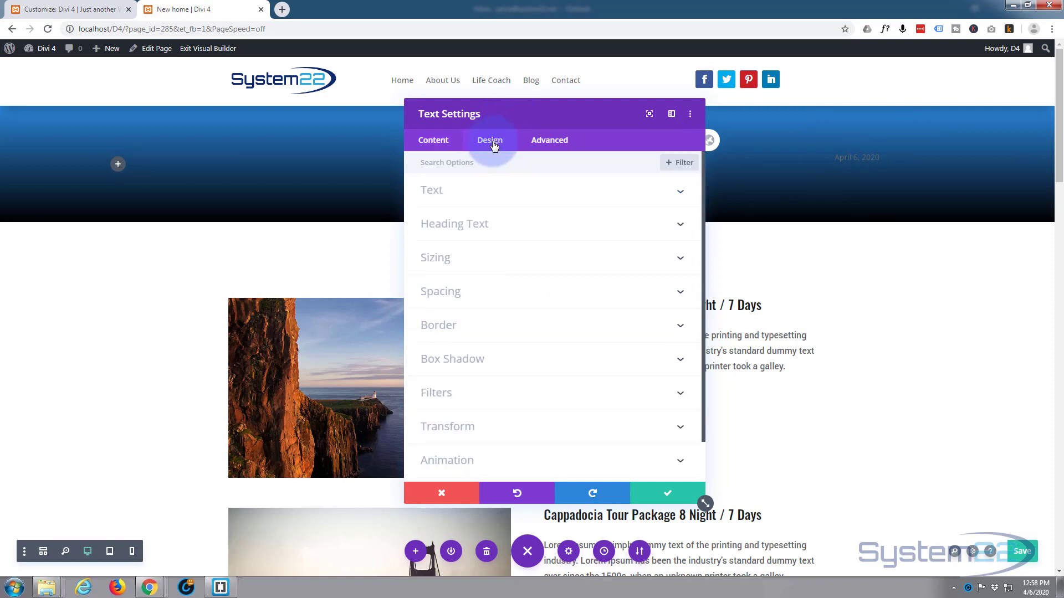
{"action": "left_click", "coordinate": [529, 200]}
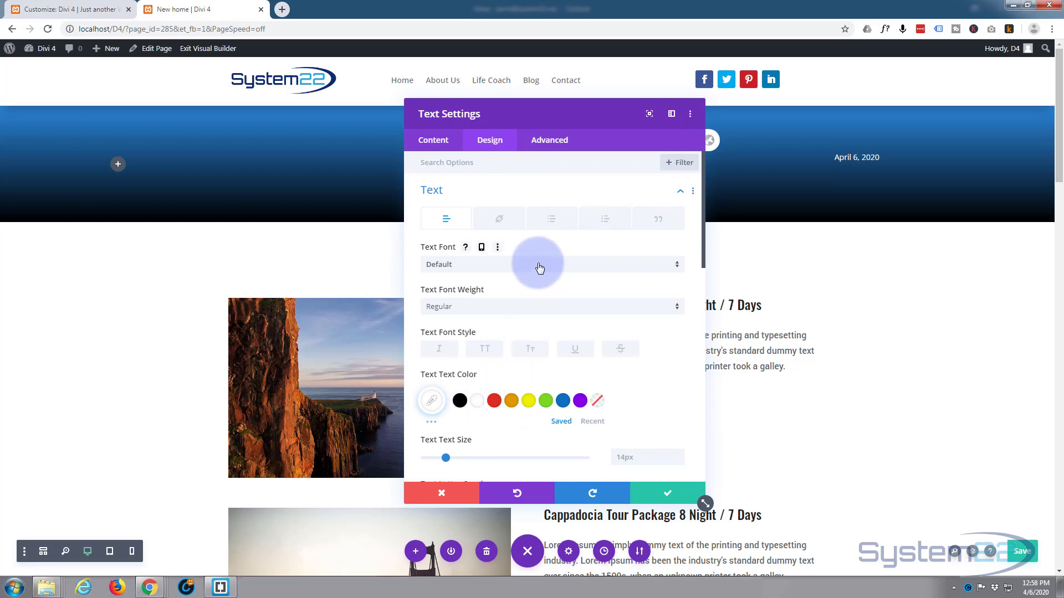
{"action": "scroll", "coordinate": [540, 267], "scroll_direction": "down", "scroll_amount": 3}
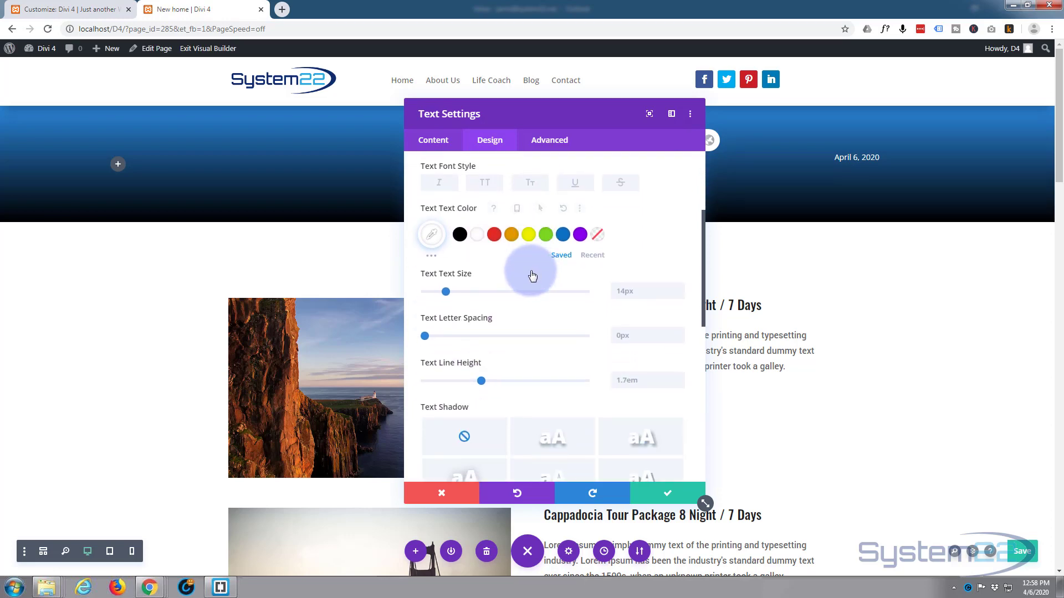
{"action": "left_click_drag", "start_coordinate": [446, 292], "coordinate": [455, 292]}
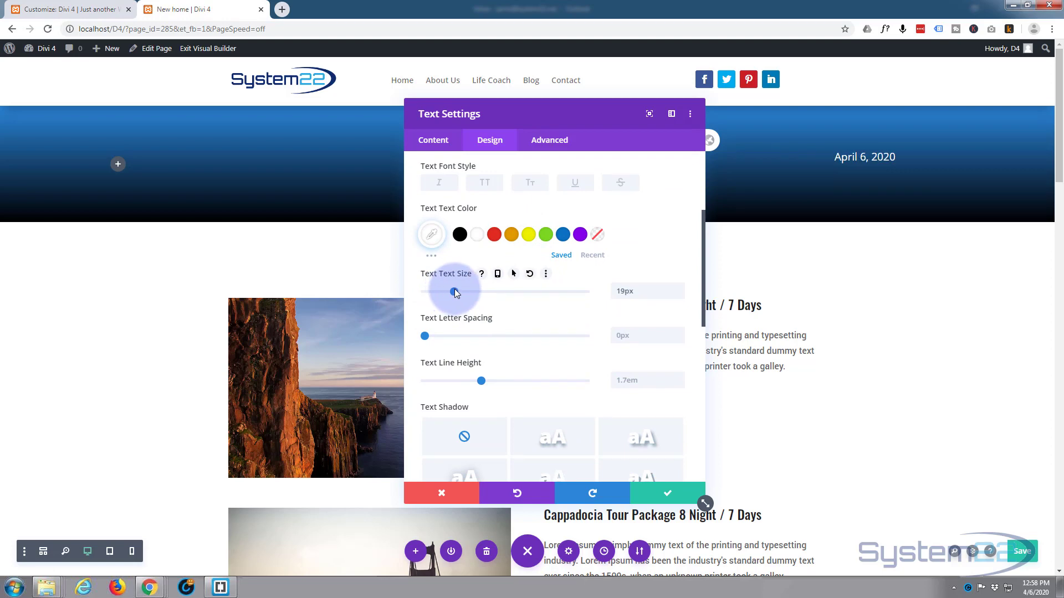
{"action": "left_click", "coordinate": [667, 493]}
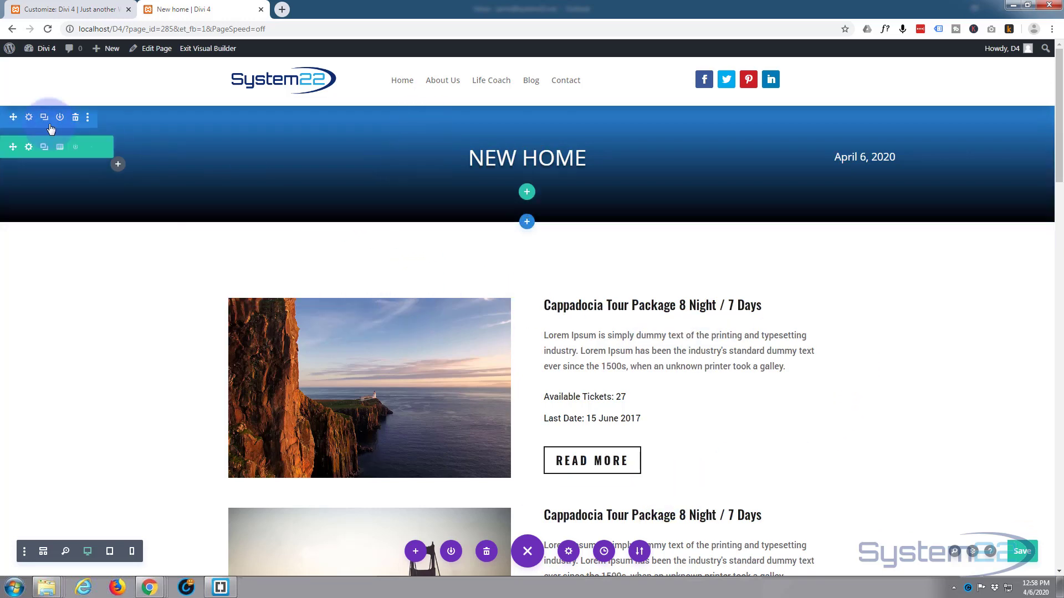
- Set the header section's top and bottom margins to 0px, with the two values linked
{"action": "left_click", "coordinate": [29, 118]}
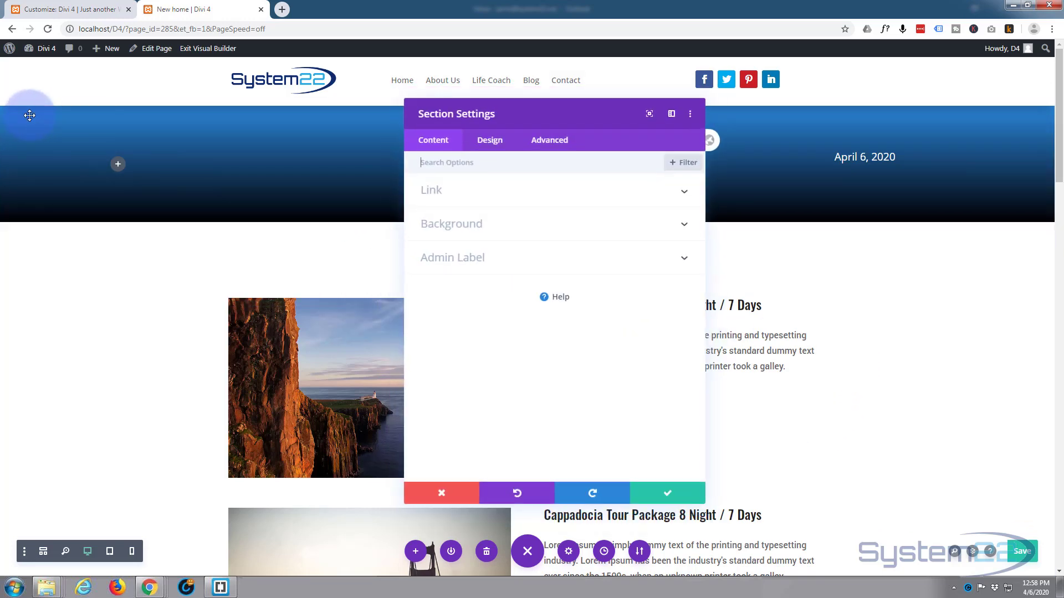
{"action": "left_click_drag", "start_coordinate": [518, 116], "coordinate": [214, 95]}
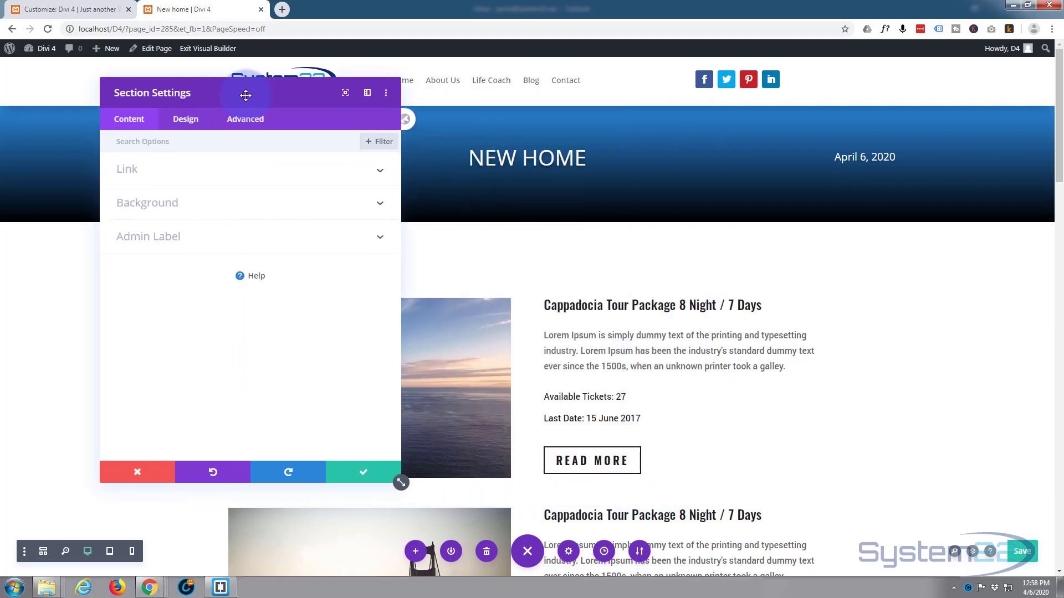
{"action": "left_click", "coordinate": [200, 120]}
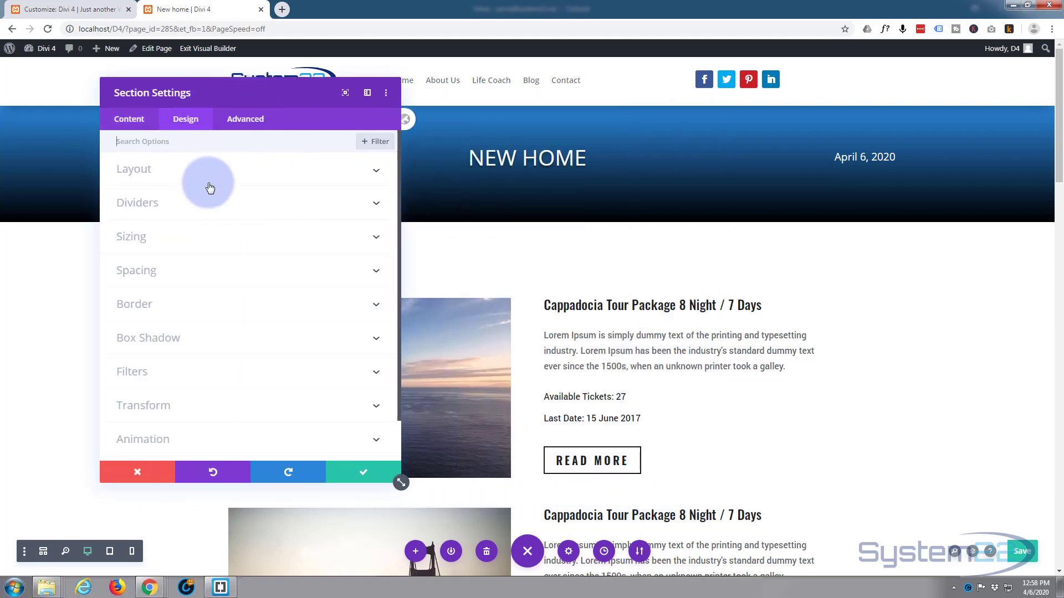
{"action": "left_click", "coordinate": [167, 276]}
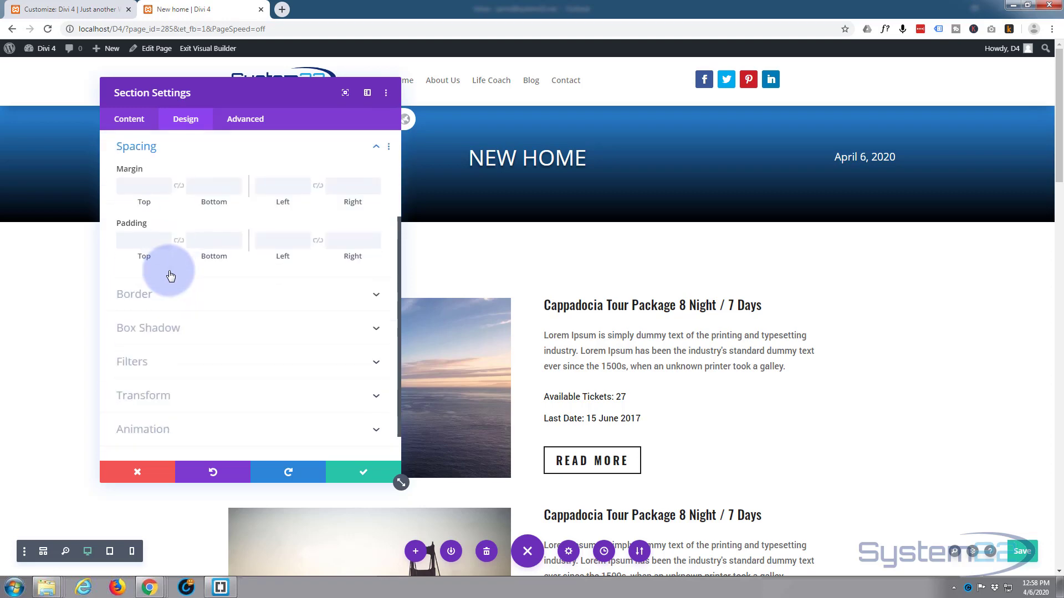
{"action": "left_click", "coordinate": [144, 184]}
{"action": "type", "text": "0px"}
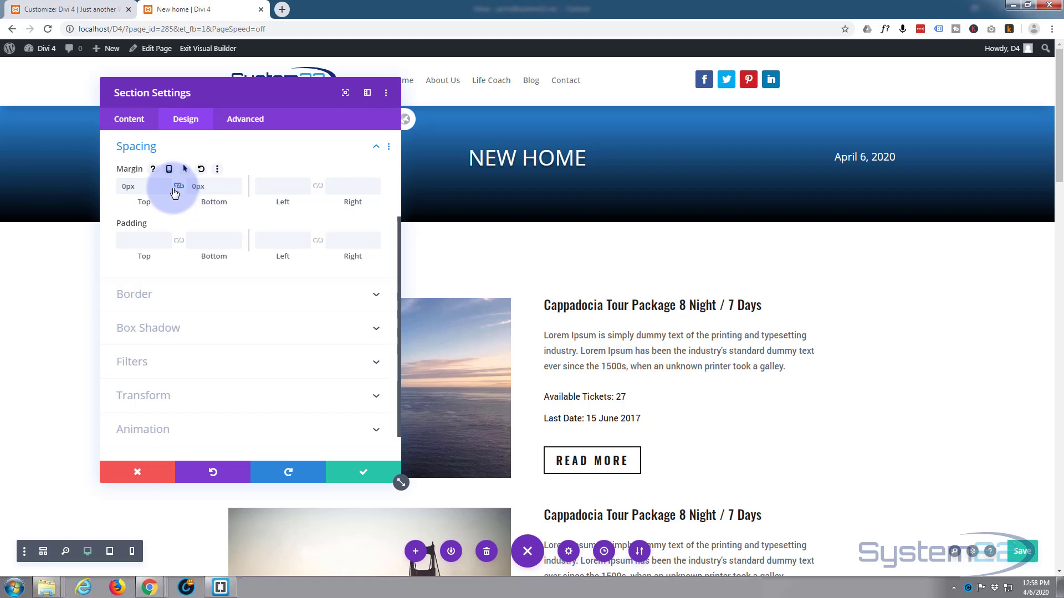
- Set the header section's top and bottom padding to 0px, with the two values linked
{"action": "left_click", "coordinate": [133, 242]}
{"action": "type", "text": "0px"}
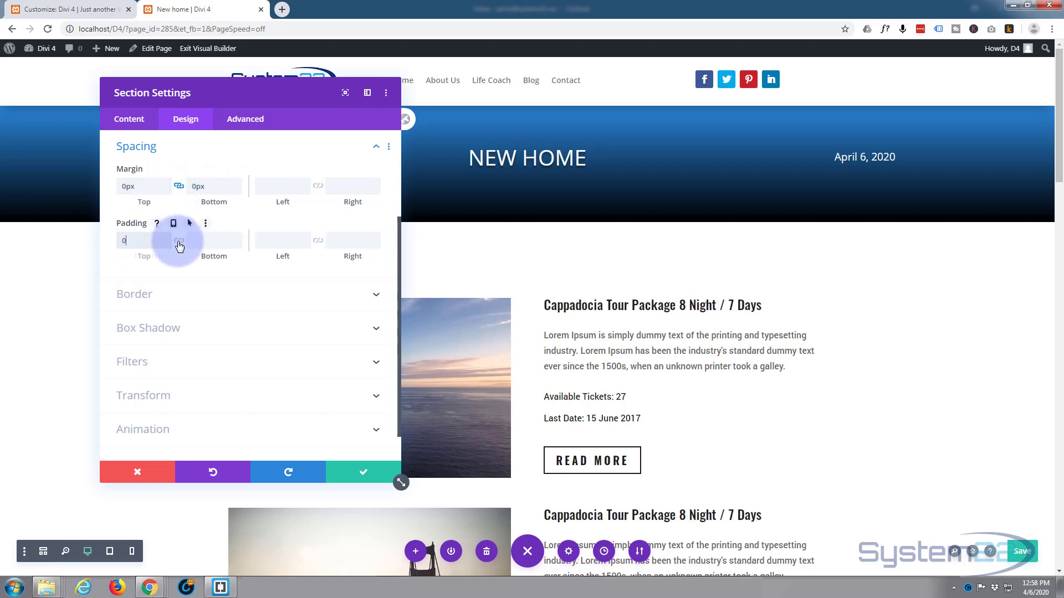
{"action": "left_click", "coordinate": [178, 241]}
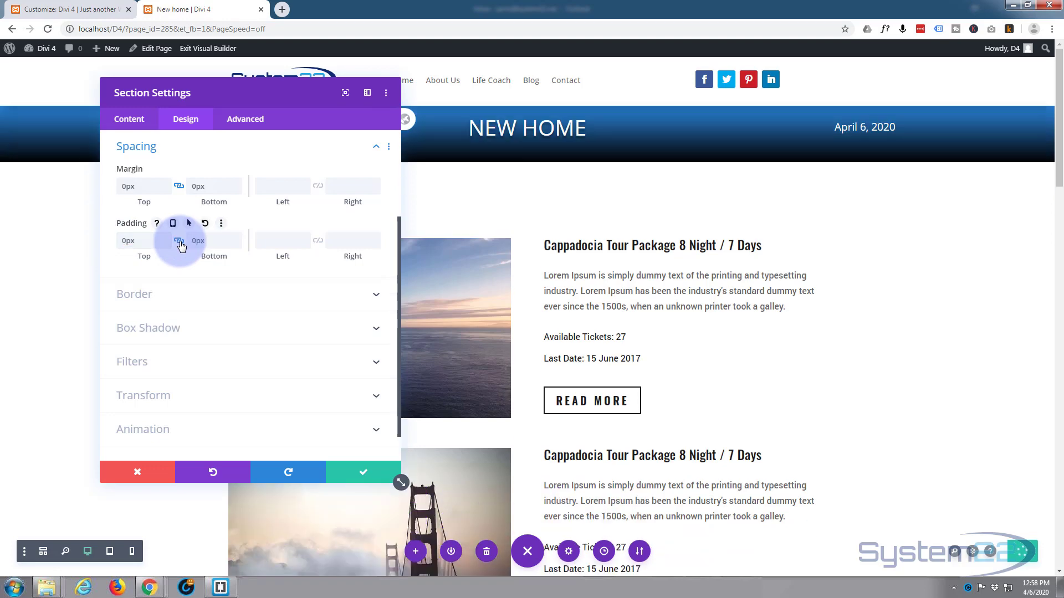
- Unlink the section's padding values, set only the top padding to 18px, and save the section settings
{"action": "left_click_drag", "start_coordinate": [330, 94], "coordinate": [321, 172]}
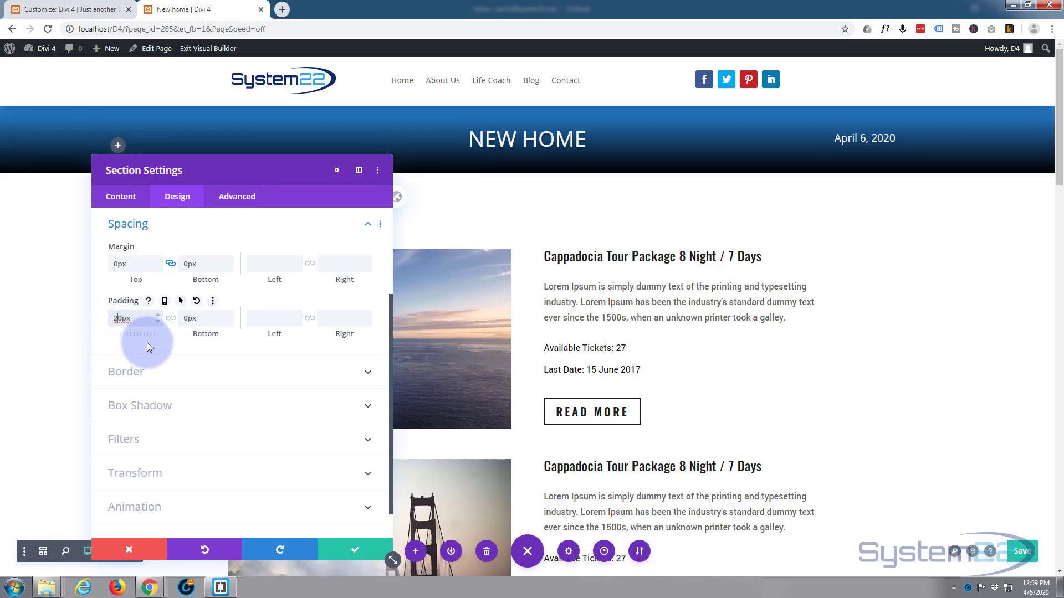
{"action": "left_click_drag", "start_coordinate": [113, 318], "coordinate": [126, 319]}
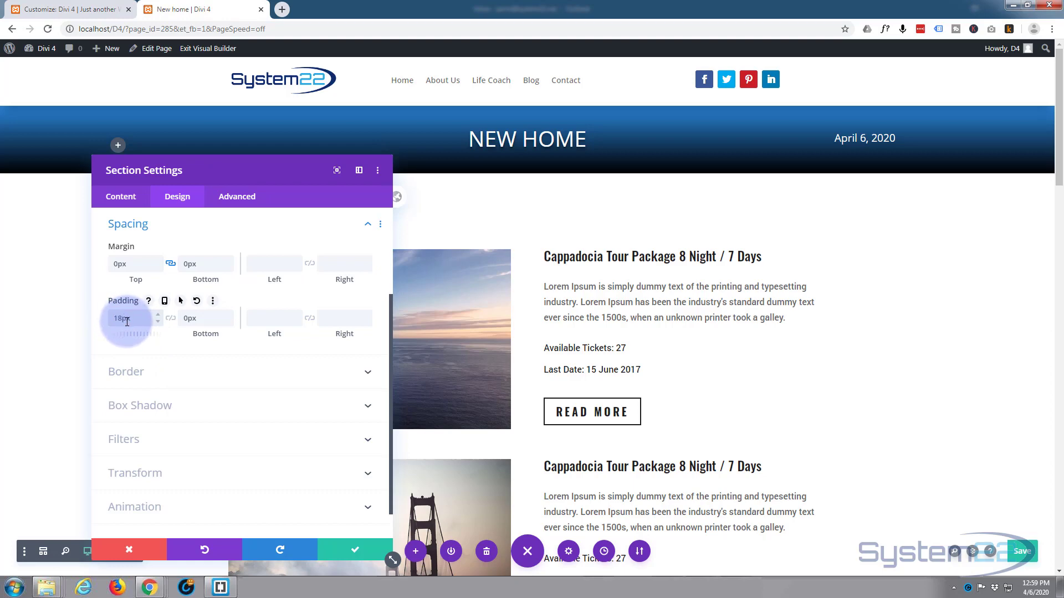
{"action": "left_click", "coordinate": [197, 227]}
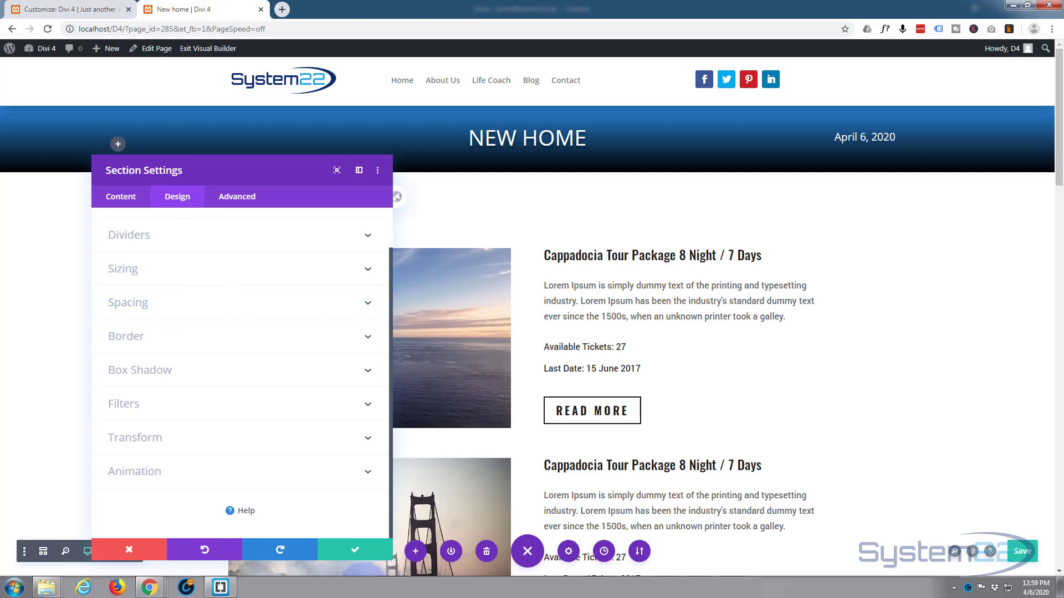
{"action": "left_click", "coordinate": [347, 550]}
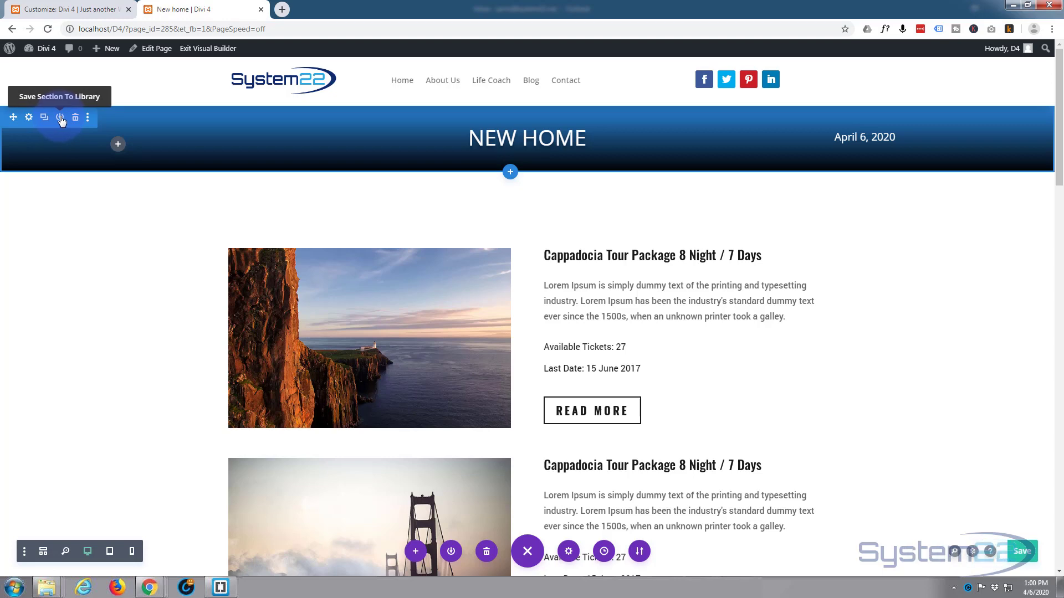
- Save the header section to the Divi Library as a non-global layout named "Header"
{"action": "left_click", "coordinate": [60, 118]}
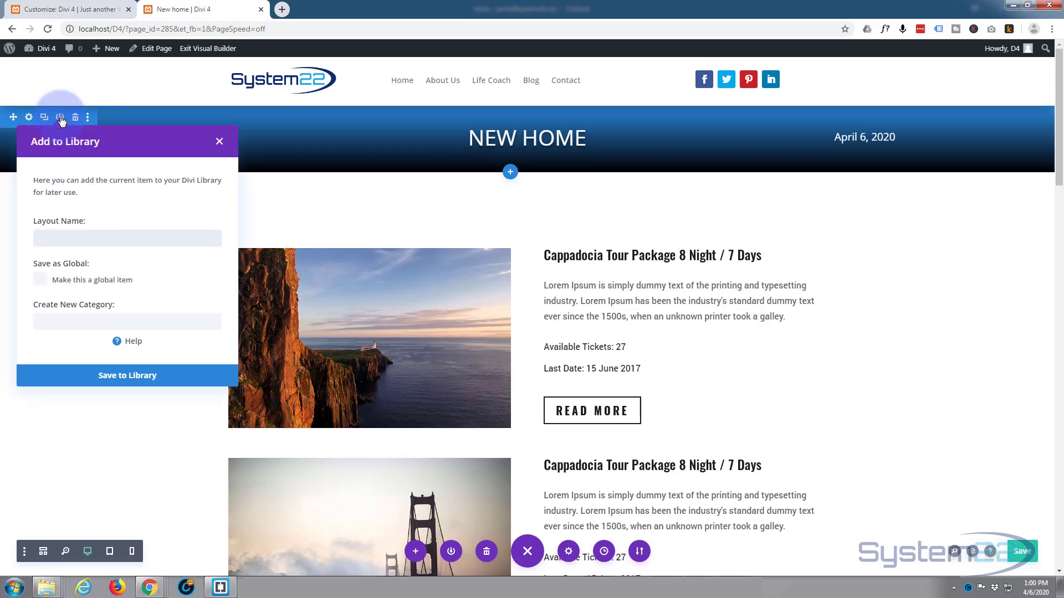
{"action": "left_click", "coordinate": [81, 229]}
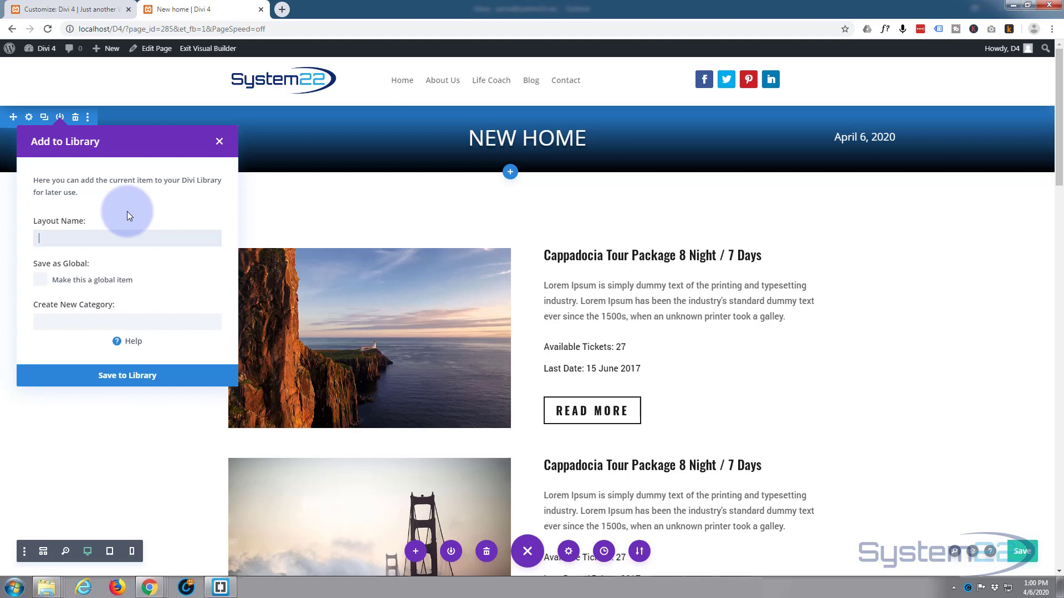
{"action": "type", "text": "Header"}
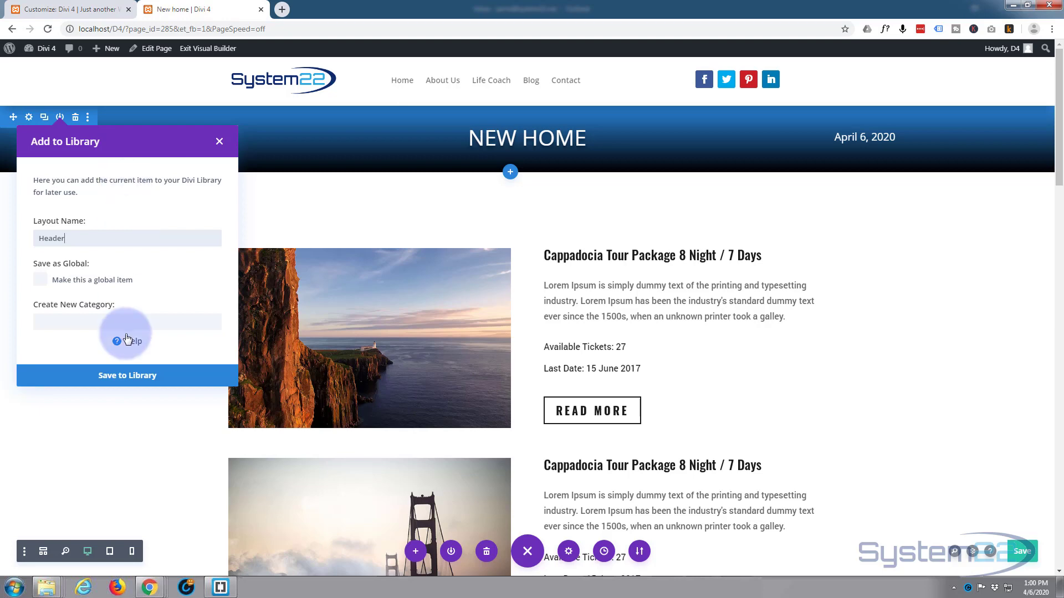
{"action": "left_click", "coordinate": [124, 376]}
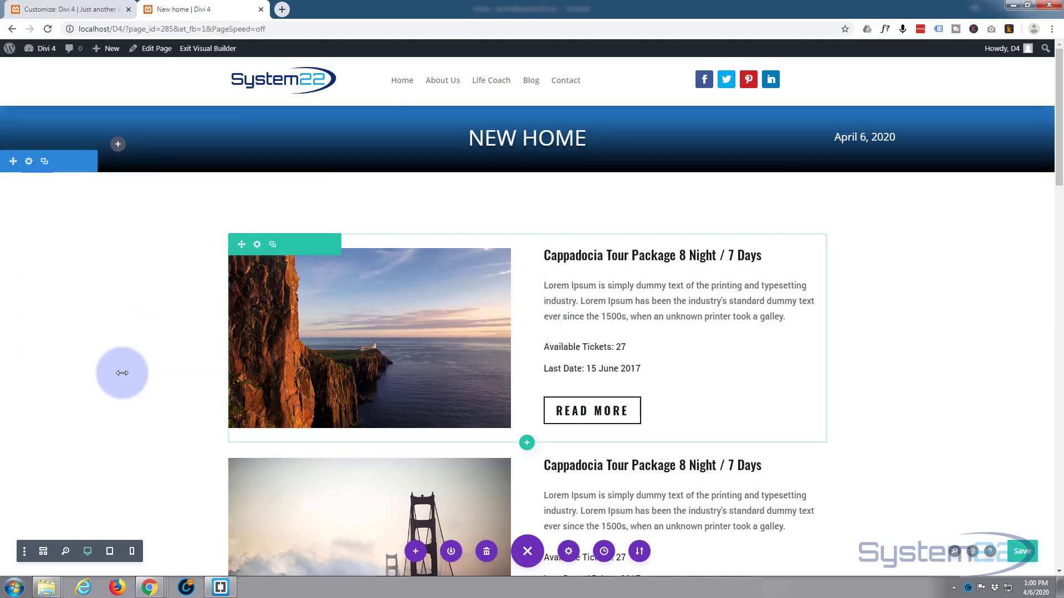
- Save the page and exit the Visual Builder
{"action": "left_click", "coordinate": [1027, 557]}
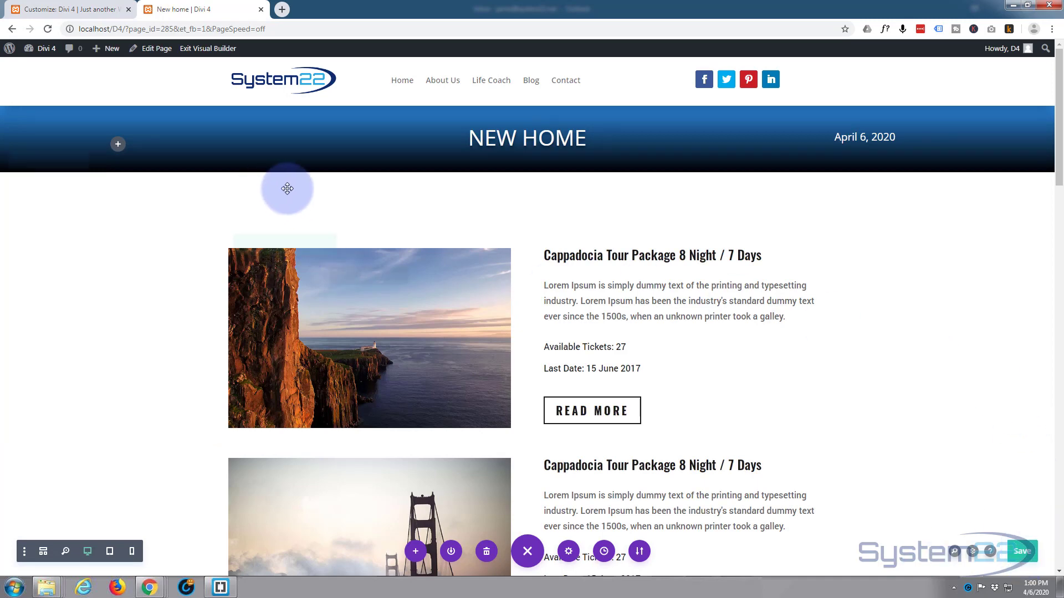
{"action": "left_click", "coordinate": [210, 50]}
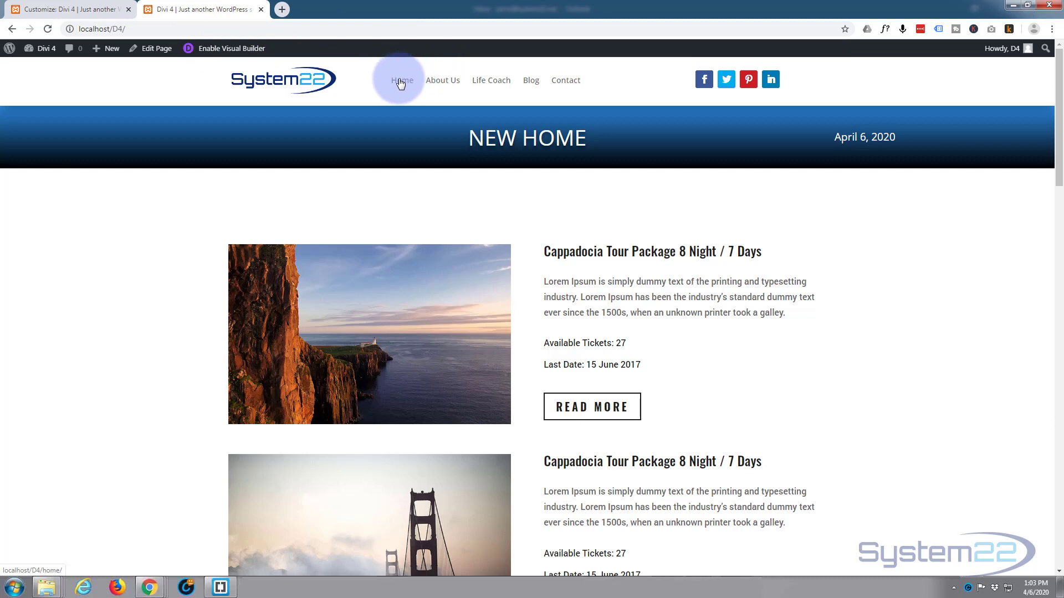
- Open the About Us page in the Visual Builder and insert the saved Header section from the library below the hero section
{"action": "left_click", "coordinate": [439, 86]}
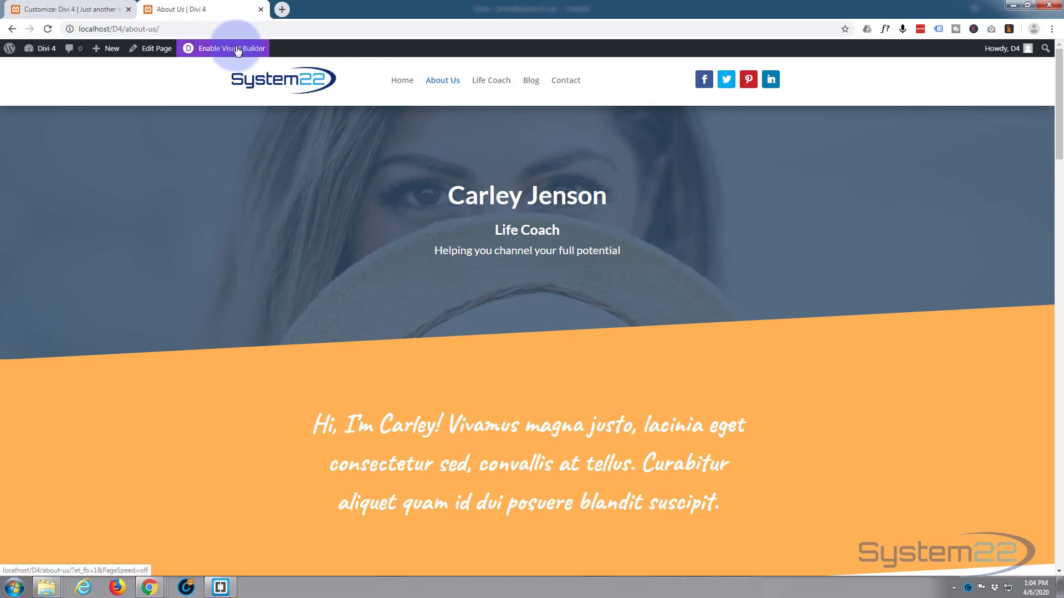
{"action": "left_click", "coordinate": [236, 49]}
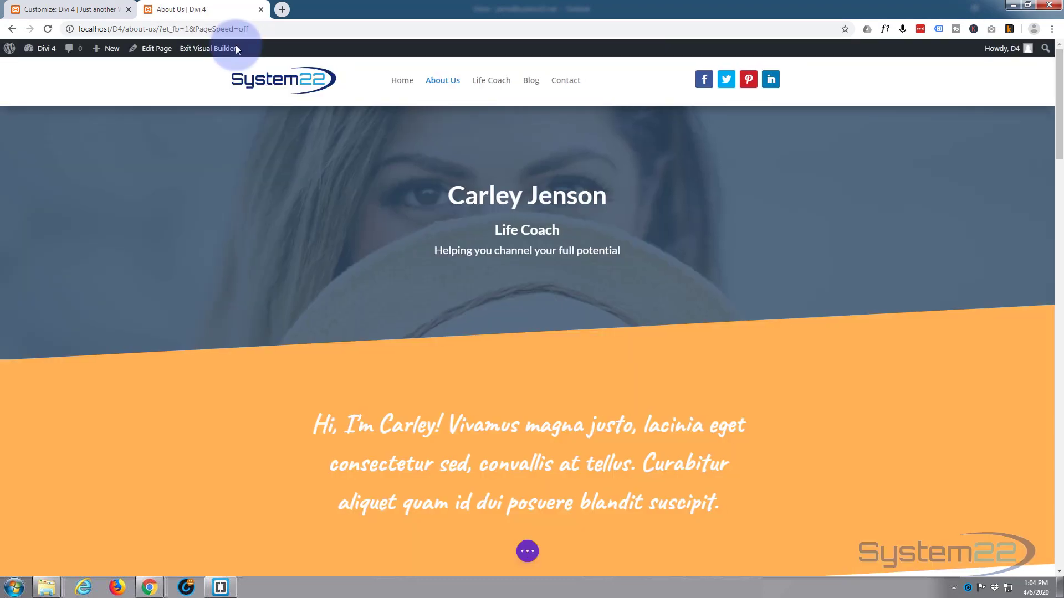
{"action": "mouse_move", "coordinate": [390, 108]}
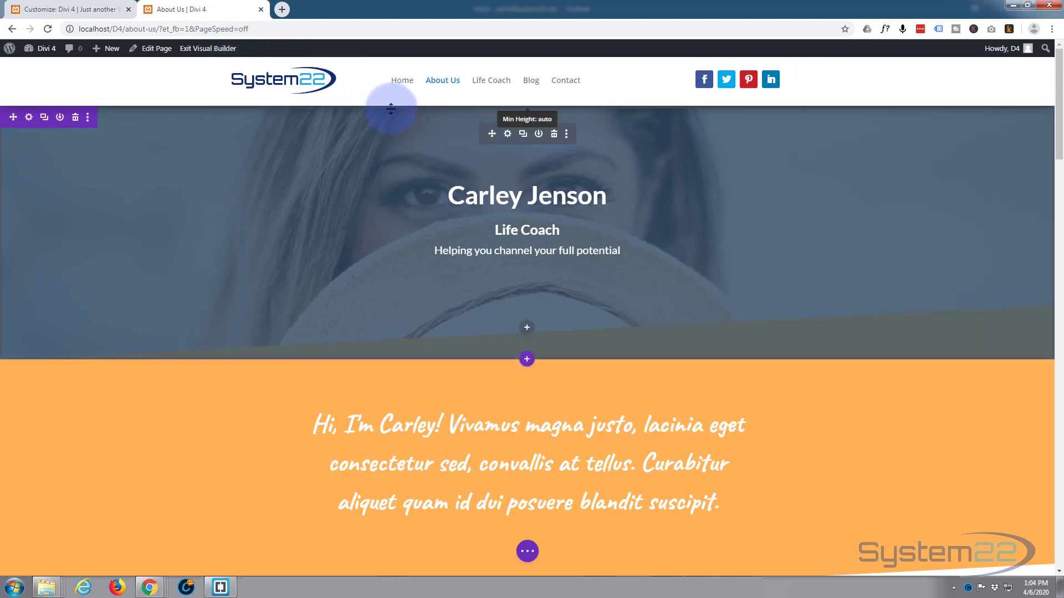
{"action": "left_click", "coordinate": [527, 360]}
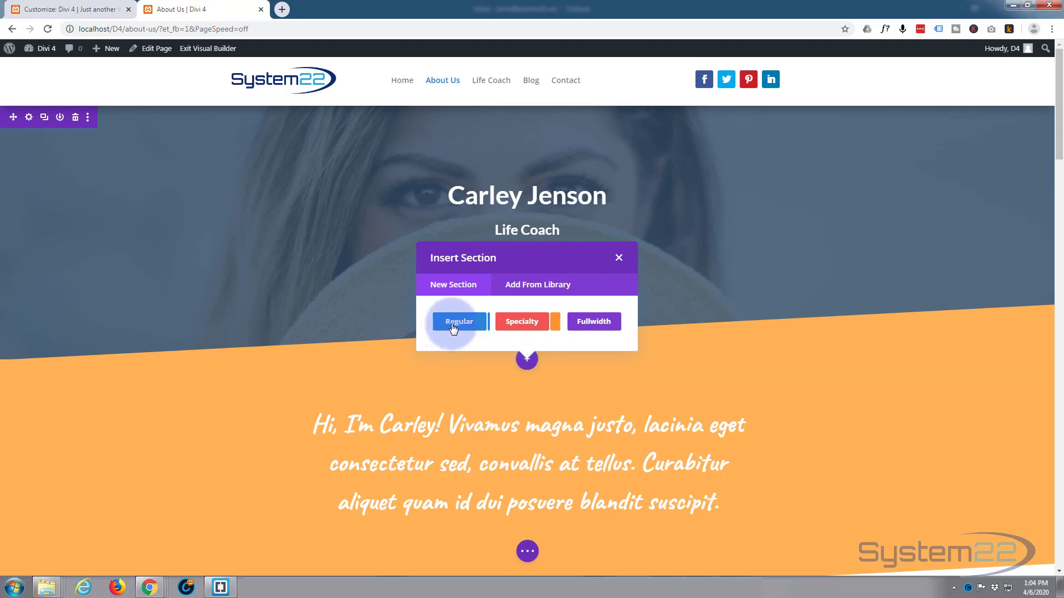
{"action": "left_click", "coordinate": [539, 285]}
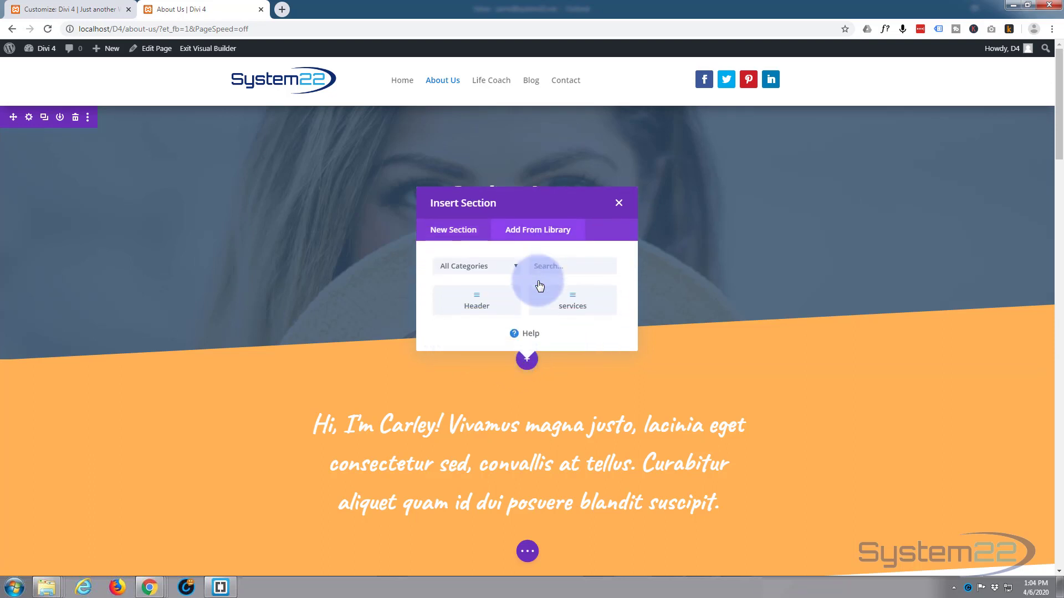
{"action": "left_click", "coordinate": [466, 307]}
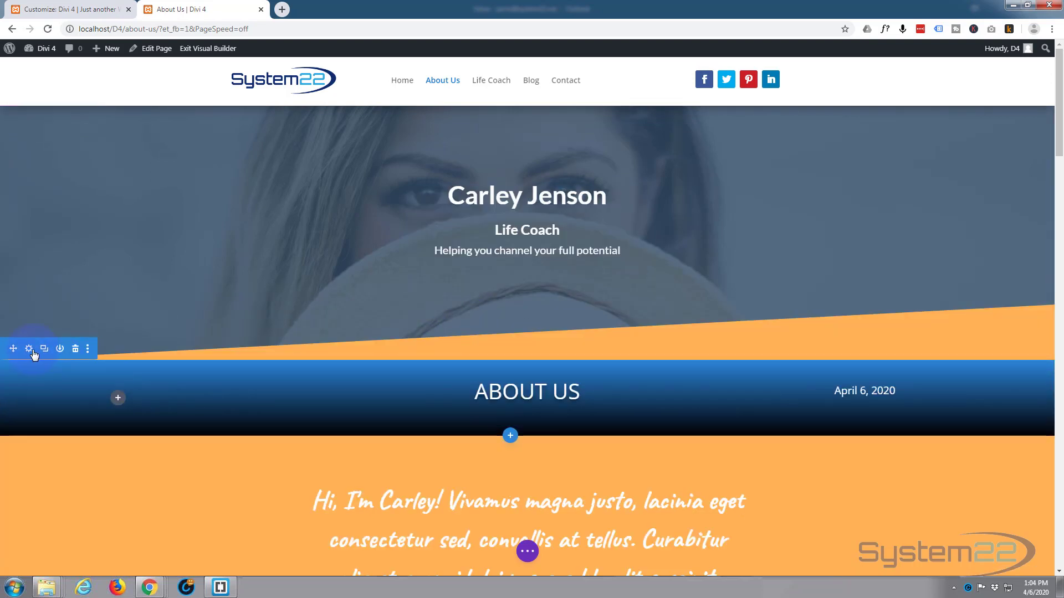
- Move the Header section above the hero section on the About Us page, then save the page and exit the Visual Builder
{"action": "left_click_drag", "start_coordinate": [20, 298], "coordinate": [22, 91]}
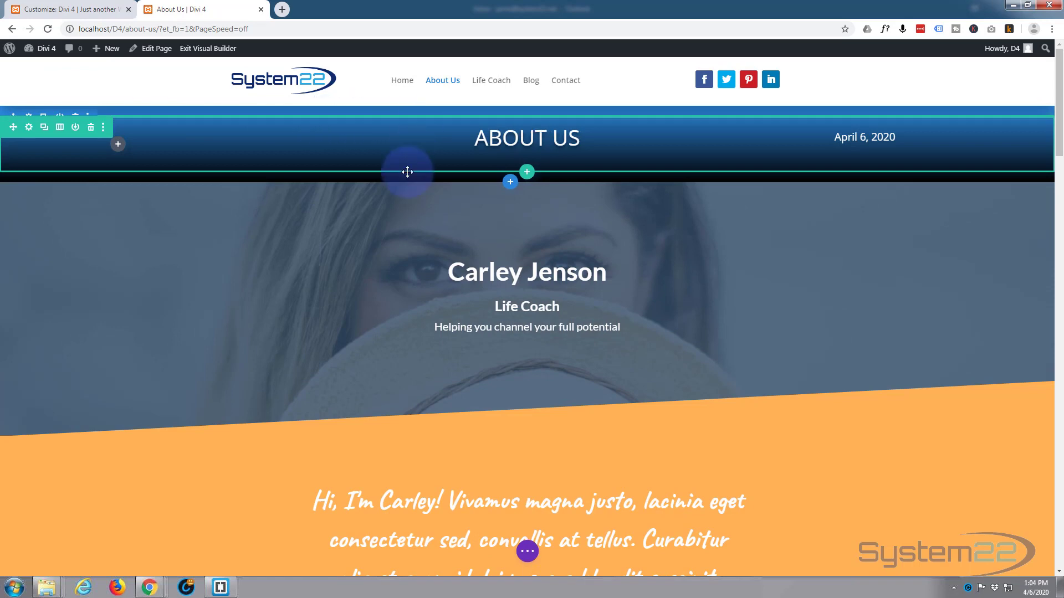
{"action": "left_click", "coordinate": [528, 551]}
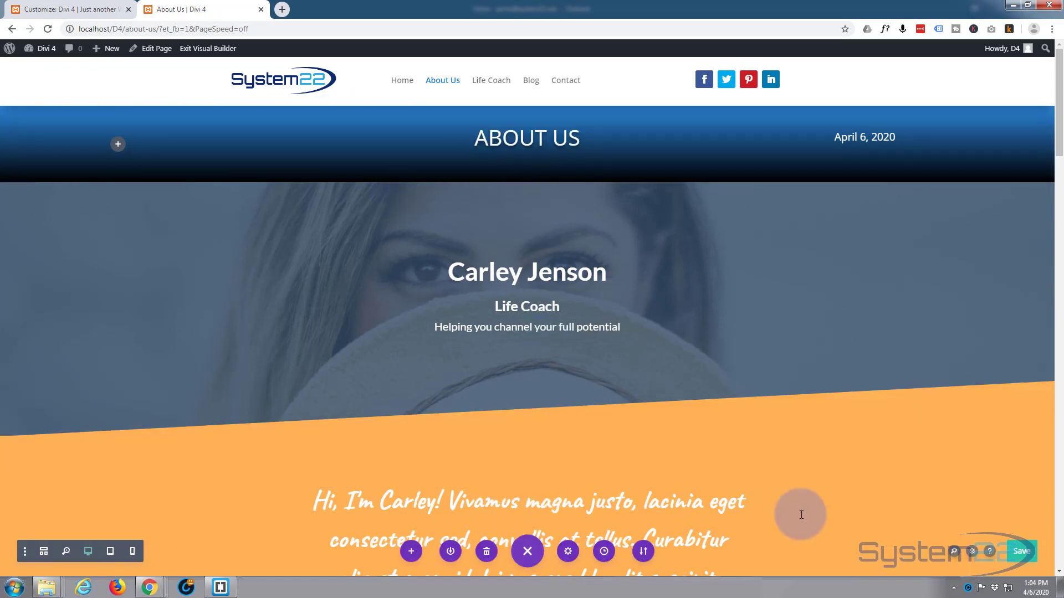
{"action": "left_click", "coordinate": [1022, 550]}
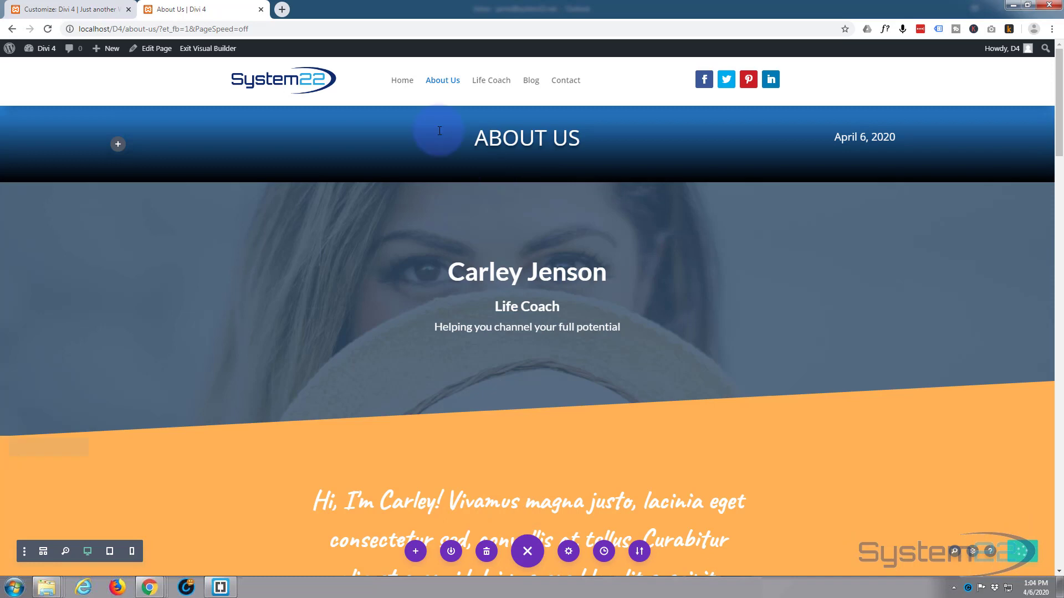
{"action": "left_click", "coordinate": [204, 50]}
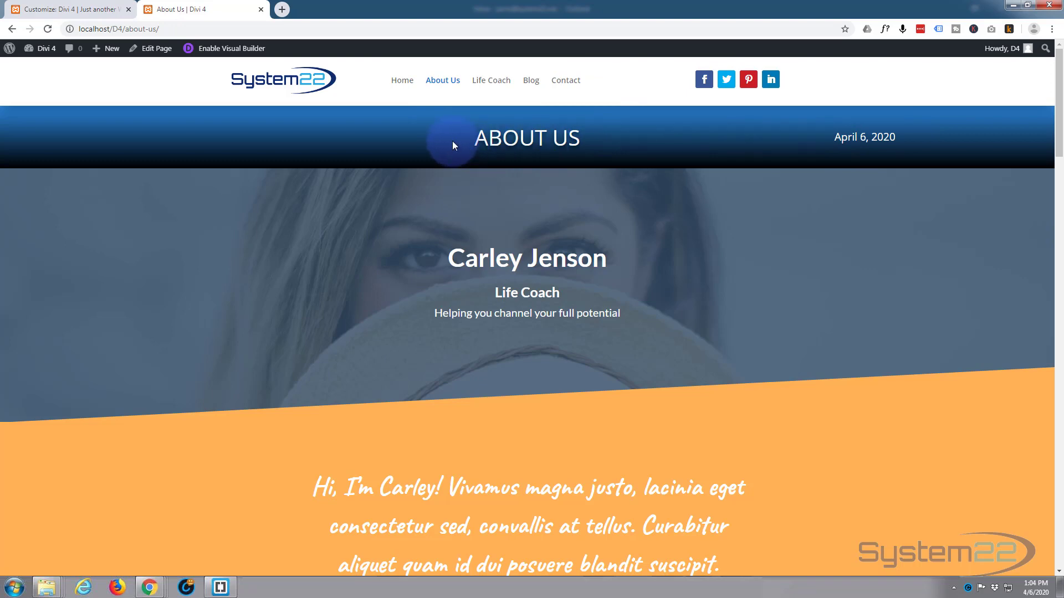
- Open the Life Coach page in the Visual Builder and insert the saved Header section from the library below the hero section
{"action": "left_click", "coordinate": [302, 83]}
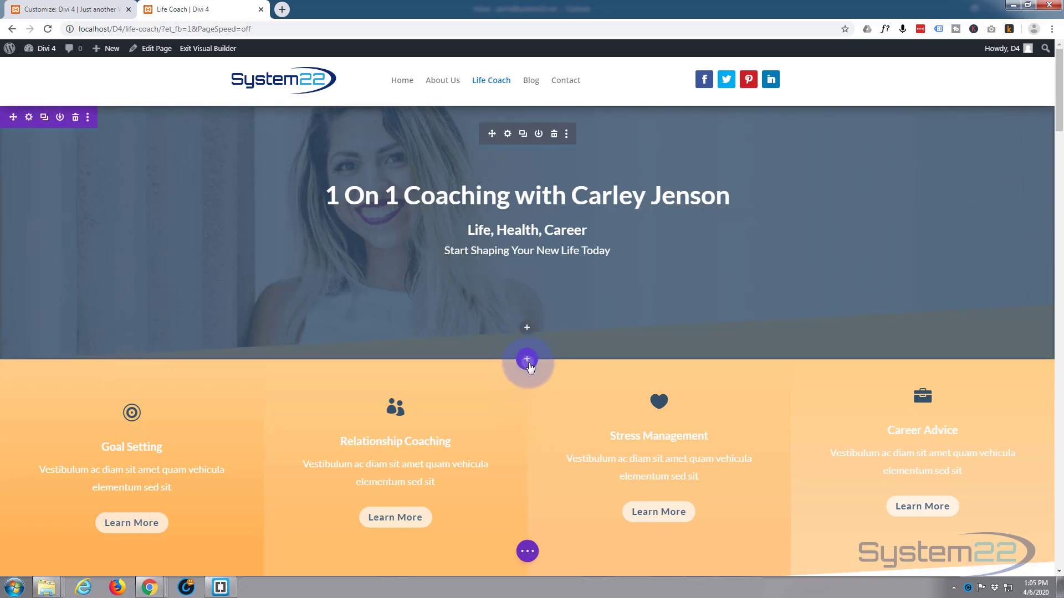
{"action": "left_click", "coordinate": [528, 361]}
{"action": "left_click", "coordinate": [534, 285]}
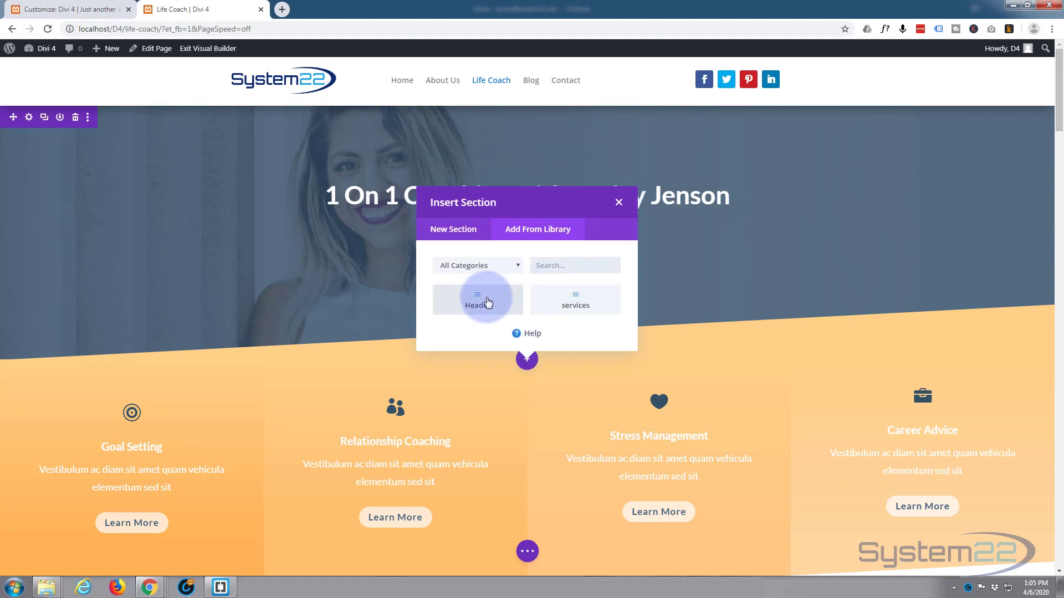
{"action": "left_click", "coordinate": [487, 302]}
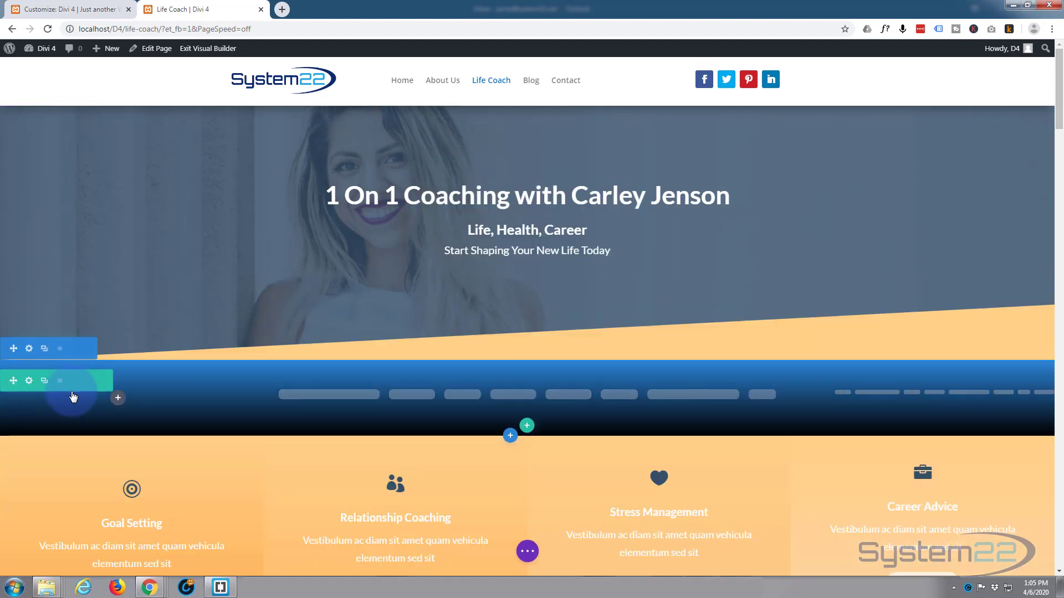
- Move the Header section above the Life Coach page's hero section, then save the page and exit the Visual Builder
{"action": "left_click_drag", "start_coordinate": [13, 349], "coordinate": [32, 78]}
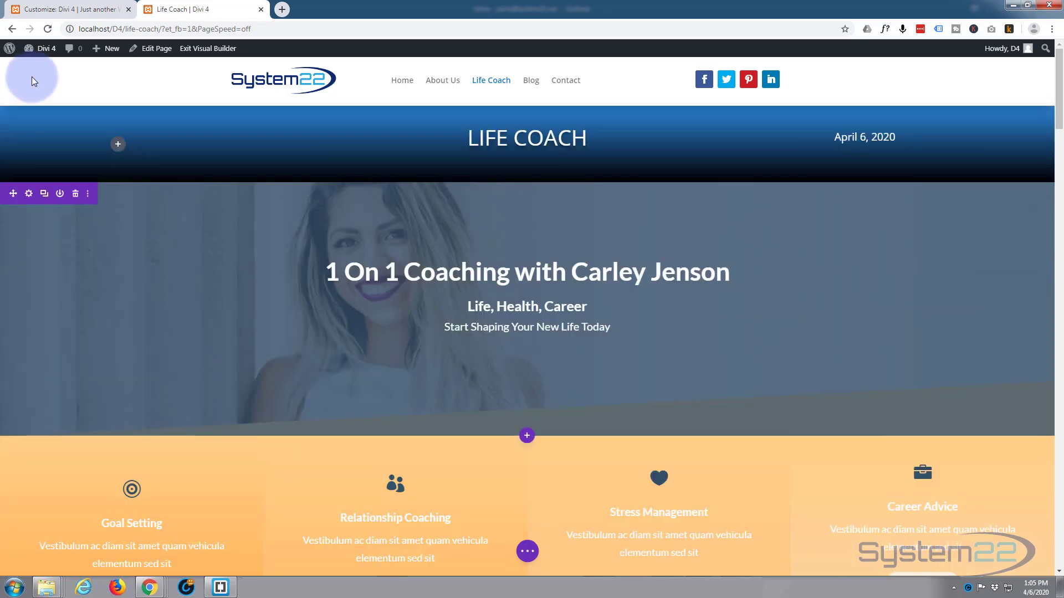
{"action": "left_click", "coordinate": [532, 550]}
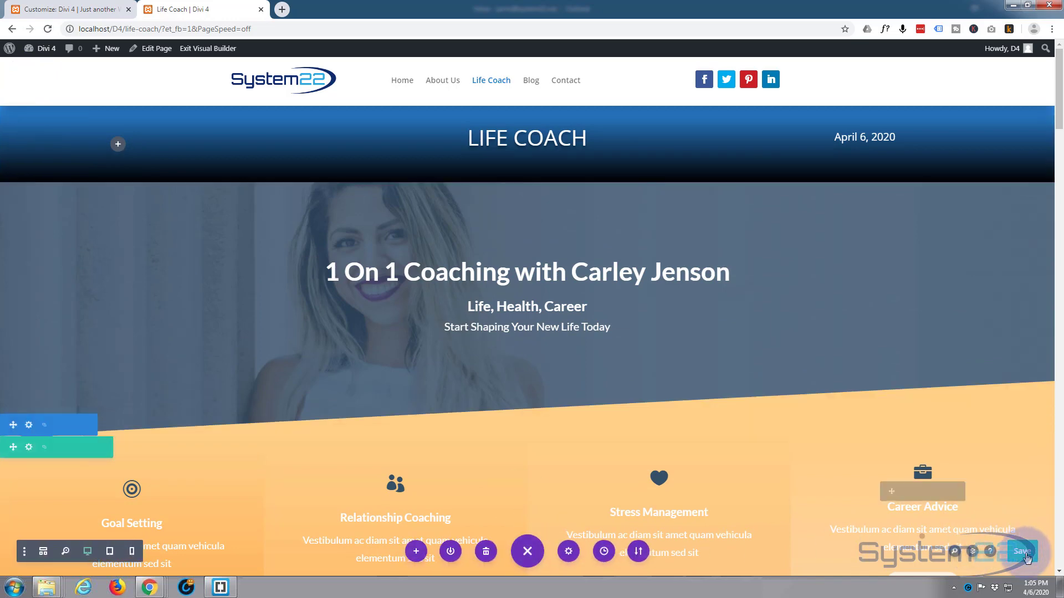
{"action": "left_click", "coordinate": [1025, 554]}
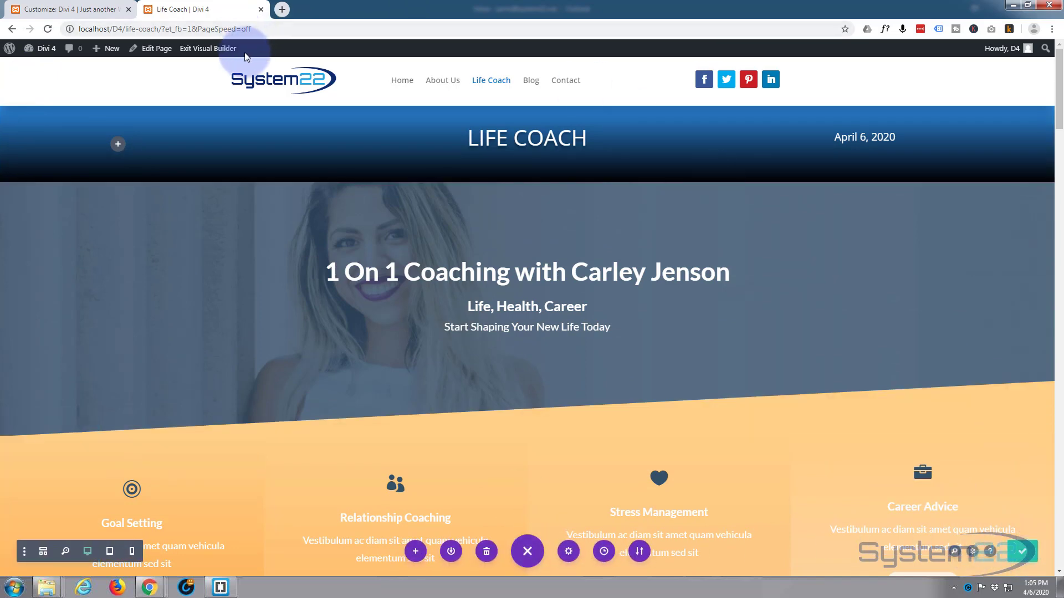
{"action": "left_click", "coordinate": [210, 51]}
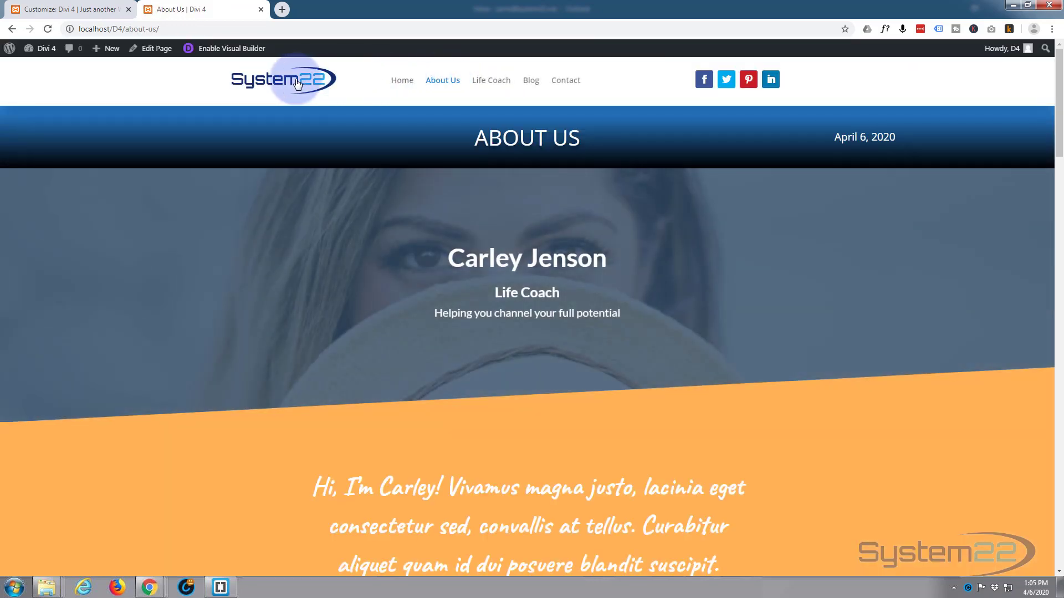
- Return to the site's home page, close the theme customizer and open the full layout list of the Divi Library
{"action": "left_click", "coordinate": [281, 79]}
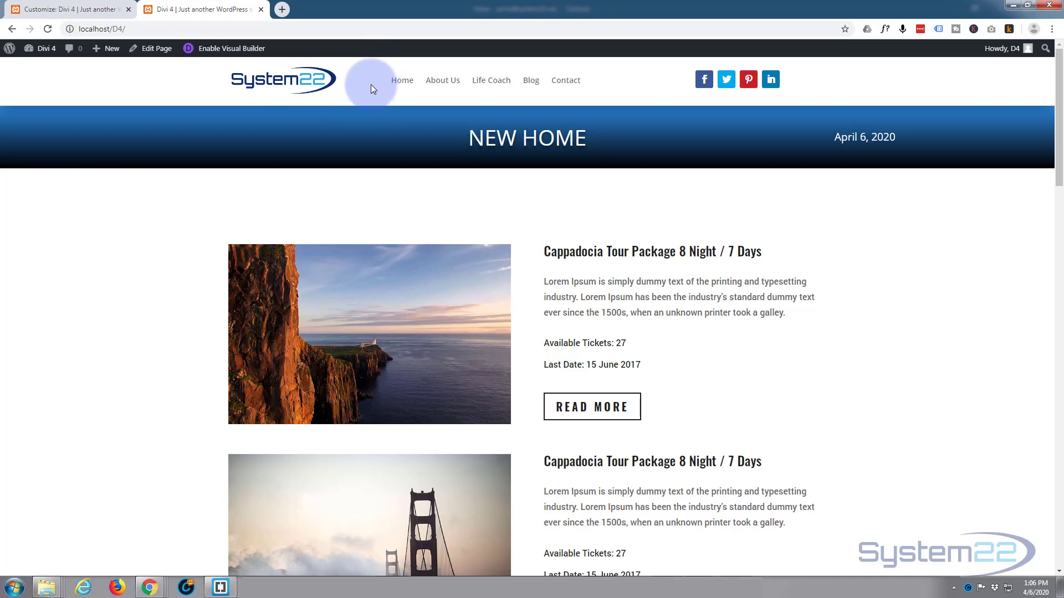
{"action": "left_click", "coordinate": [52, 11]}
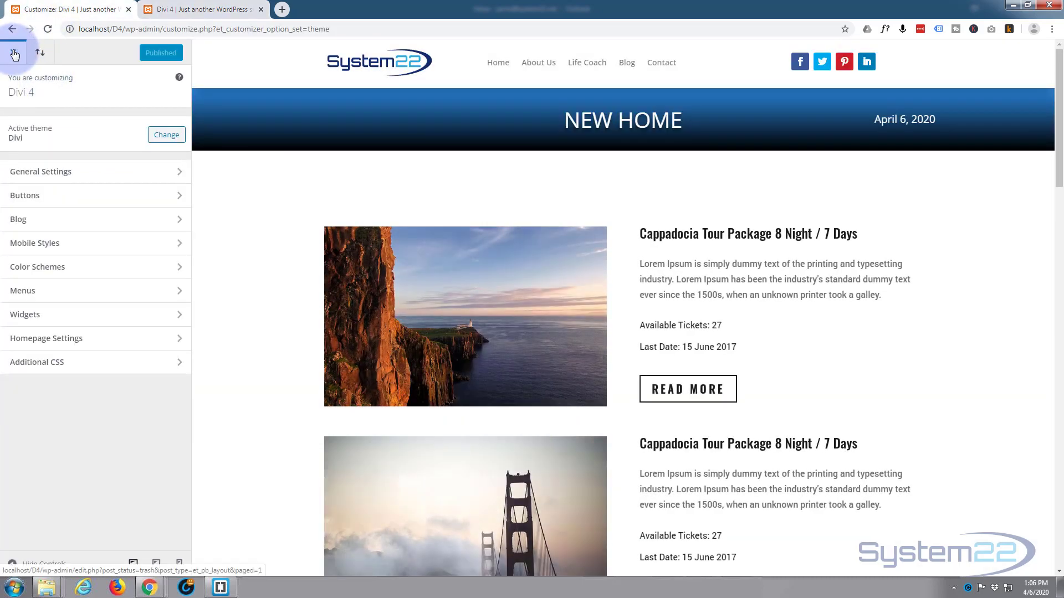
{"action": "left_click", "coordinate": [15, 53]}
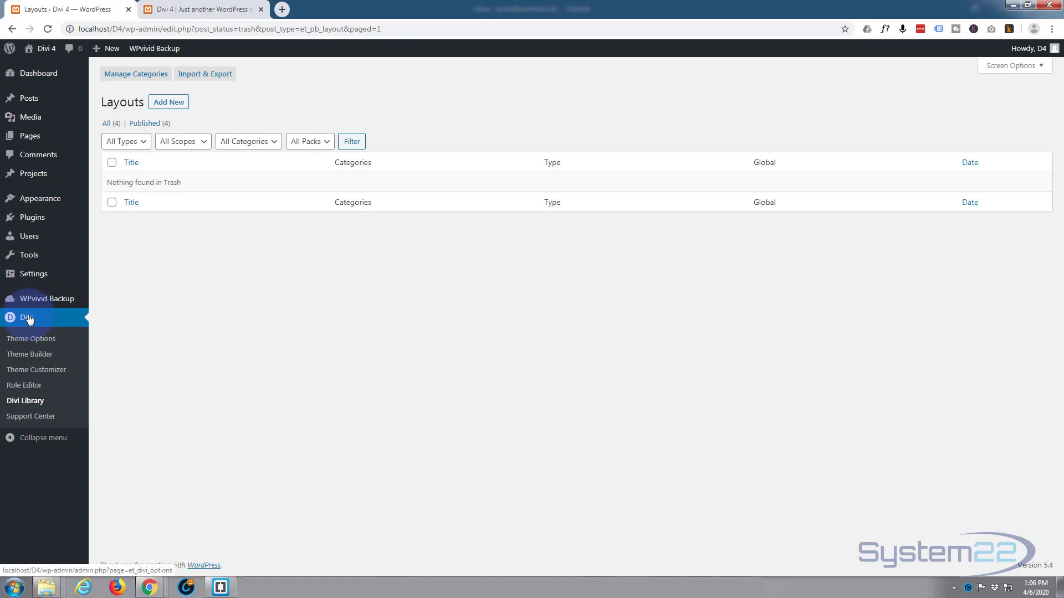
{"action": "left_click", "coordinate": [20, 405]}
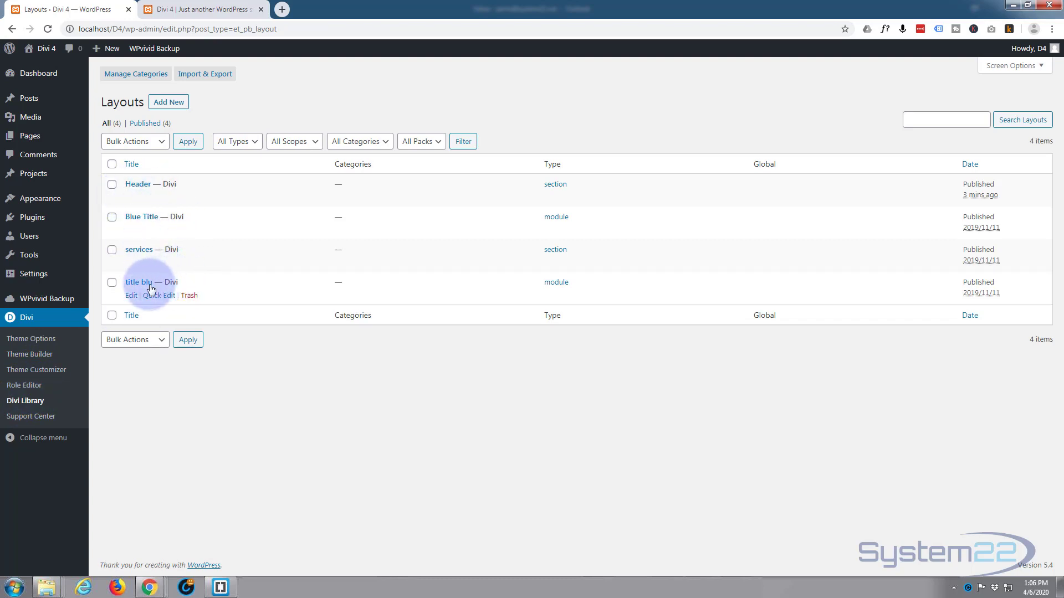
{"action": "left_click", "coordinate": [204, 78]}
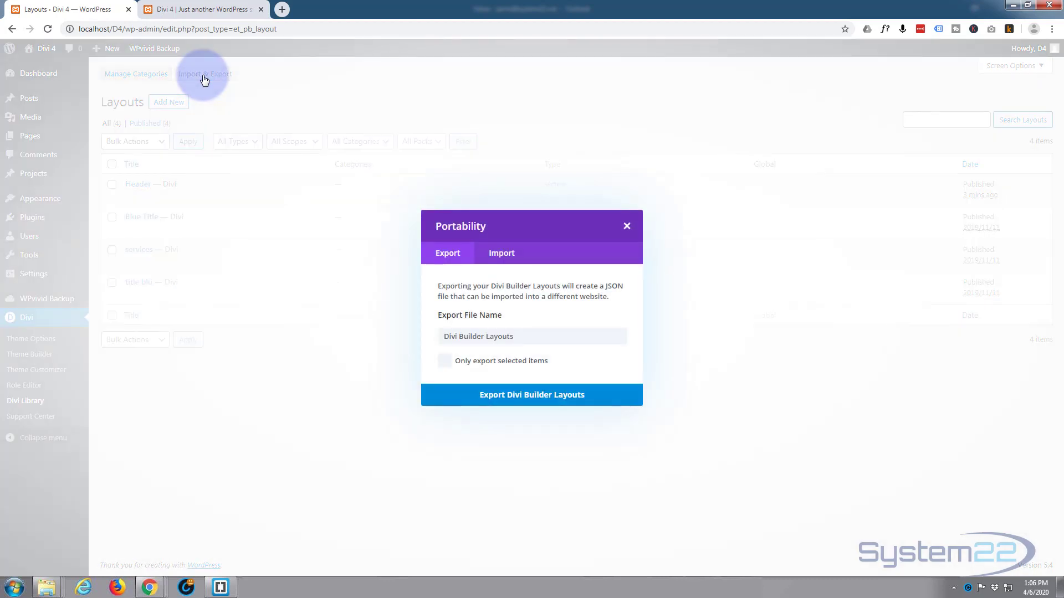
{"action": "left_click", "coordinate": [445, 256]}
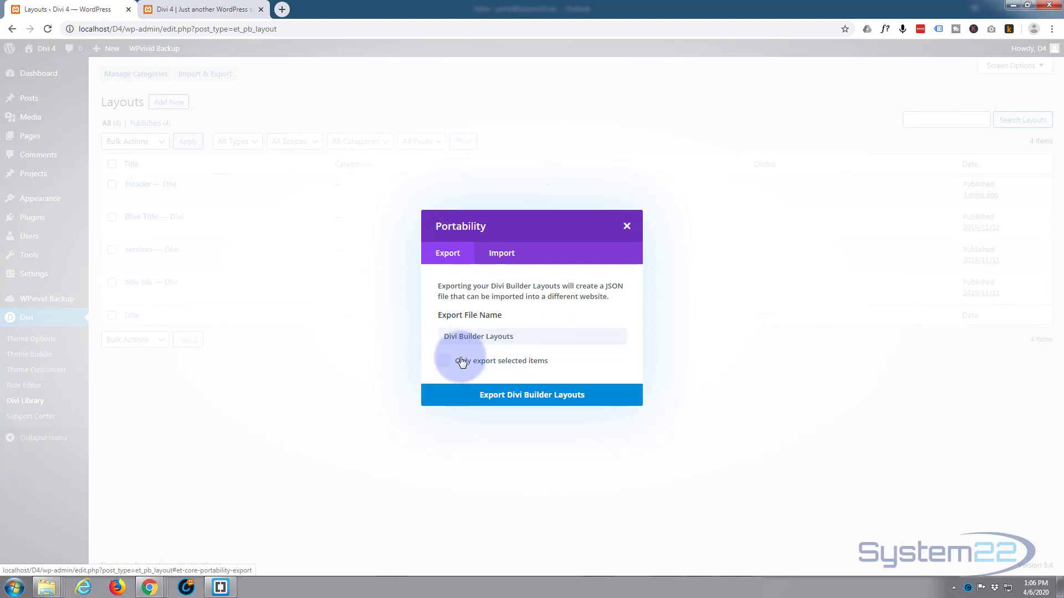
{"action": "left_click", "coordinate": [627, 227]}
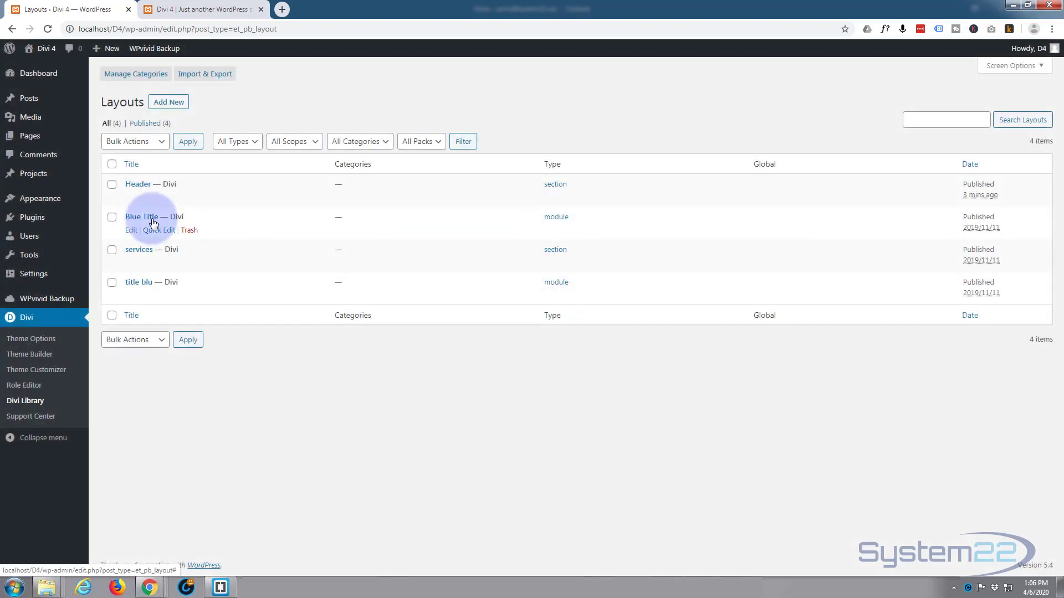
- Select the Header and services layouts in the library and view the export options
{"action": "left_click", "coordinate": [111, 185]}
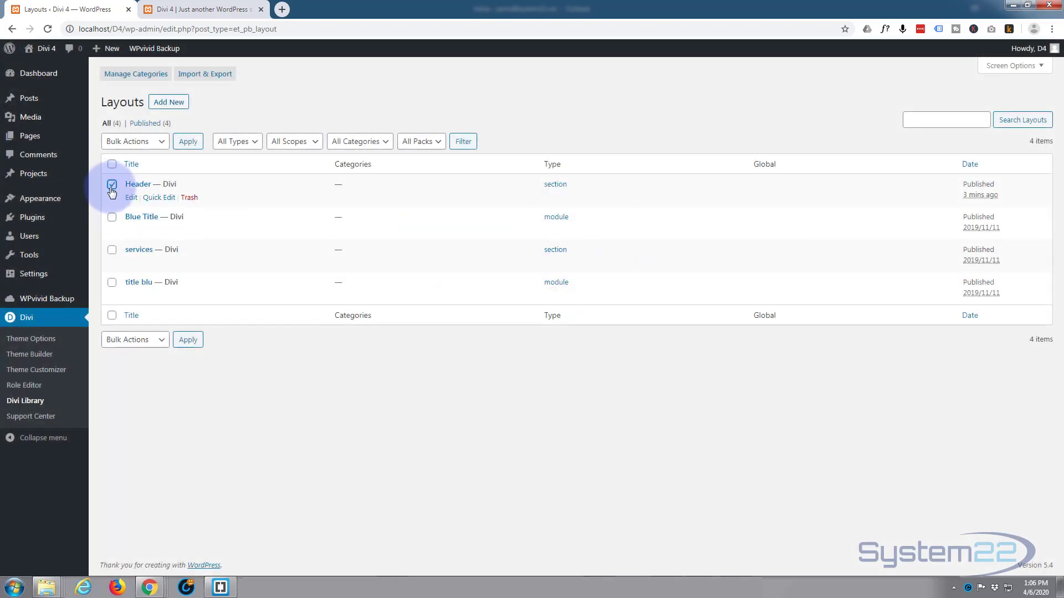
{"action": "left_click", "coordinate": [111, 249]}
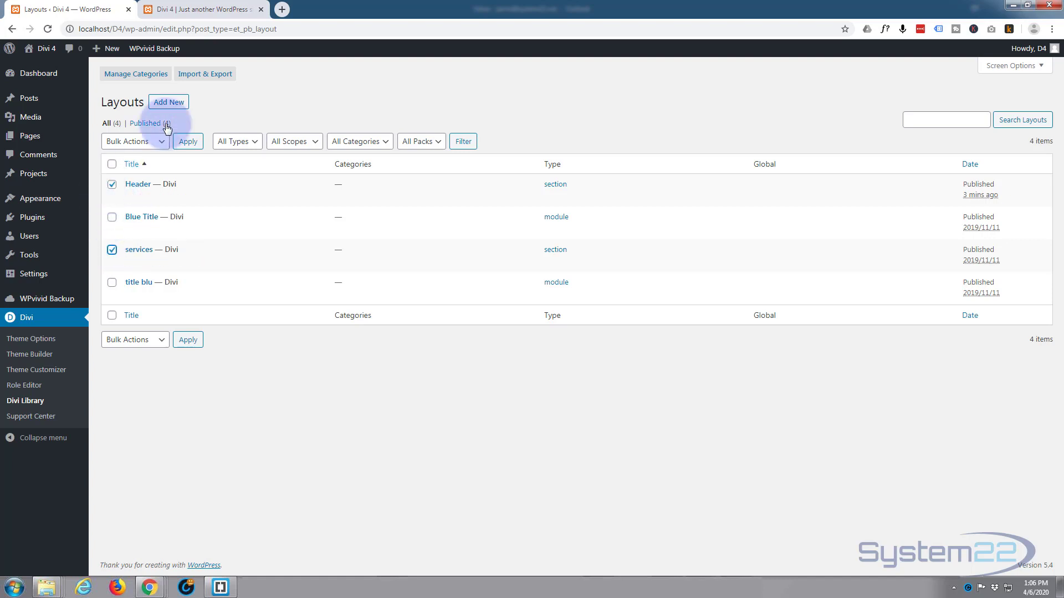
{"action": "left_click", "coordinate": [215, 74]}
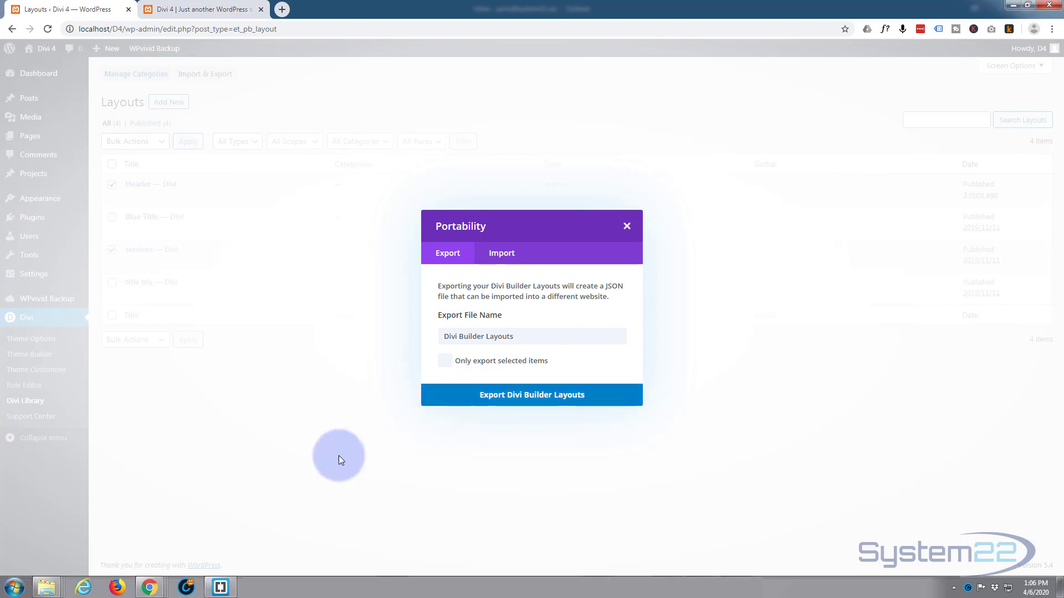
{"action": "left_click", "coordinate": [625, 225]}
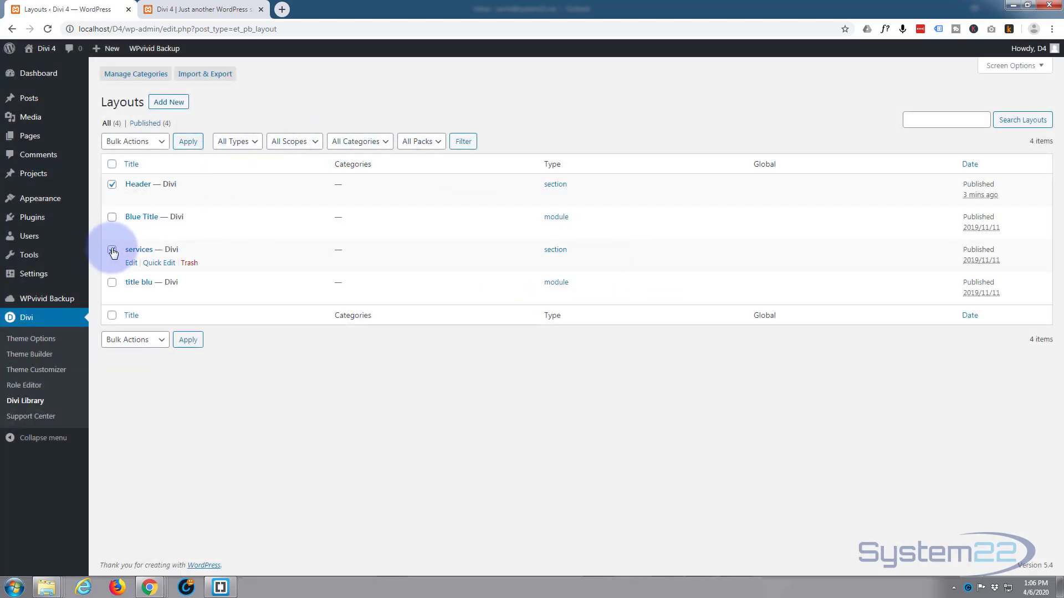
- Deselect the services layout and export only the selected Header layout under the file name Divi Builder Layouts
{"action": "left_click", "coordinate": [112, 249]}
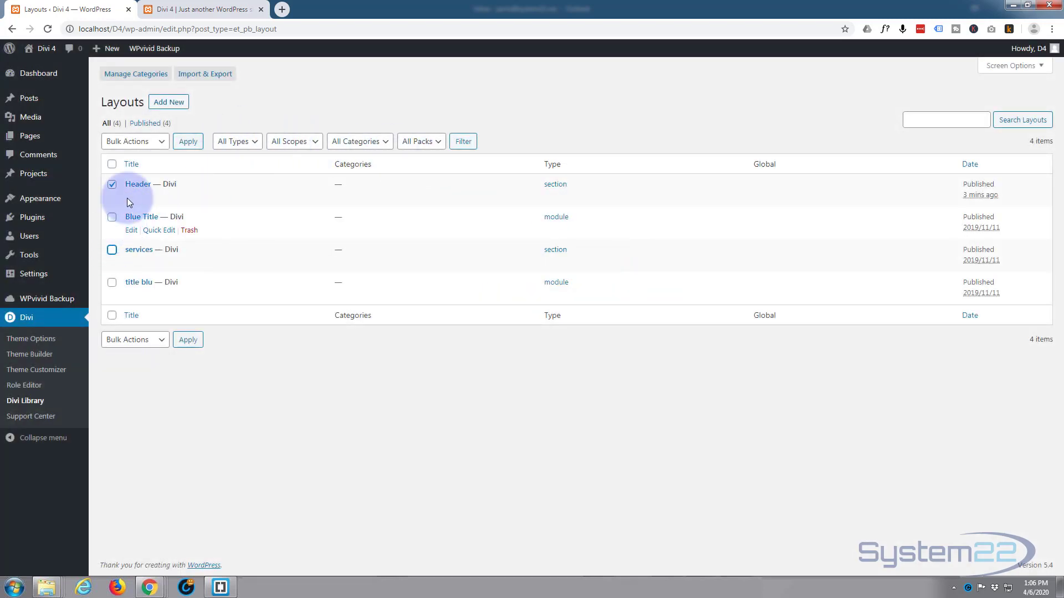
{"action": "left_click", "coordinate": [203, 75]}
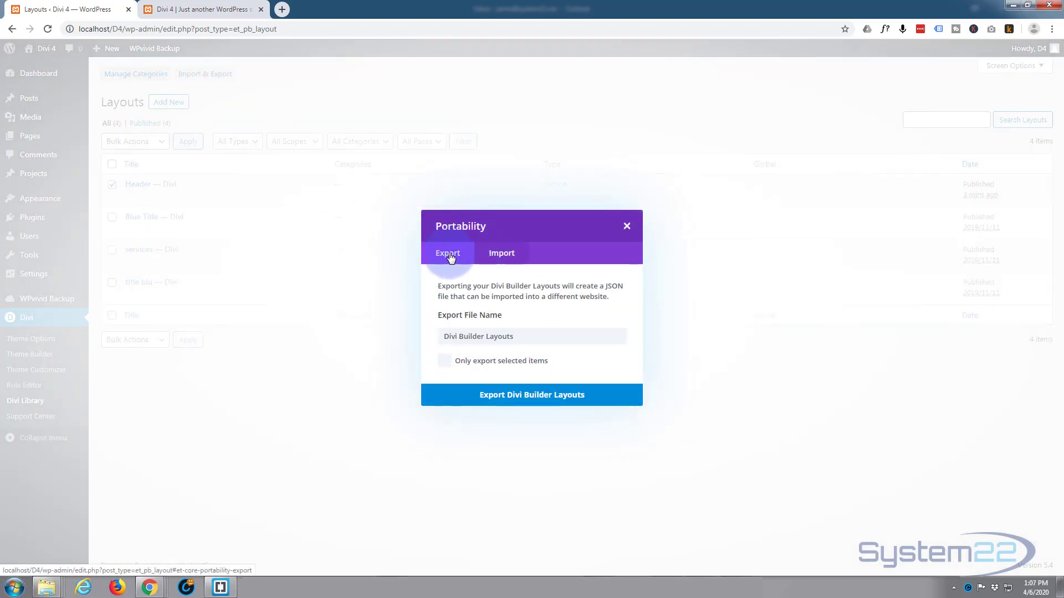
{"action": "left_click", "coordinate": [445, 361]}
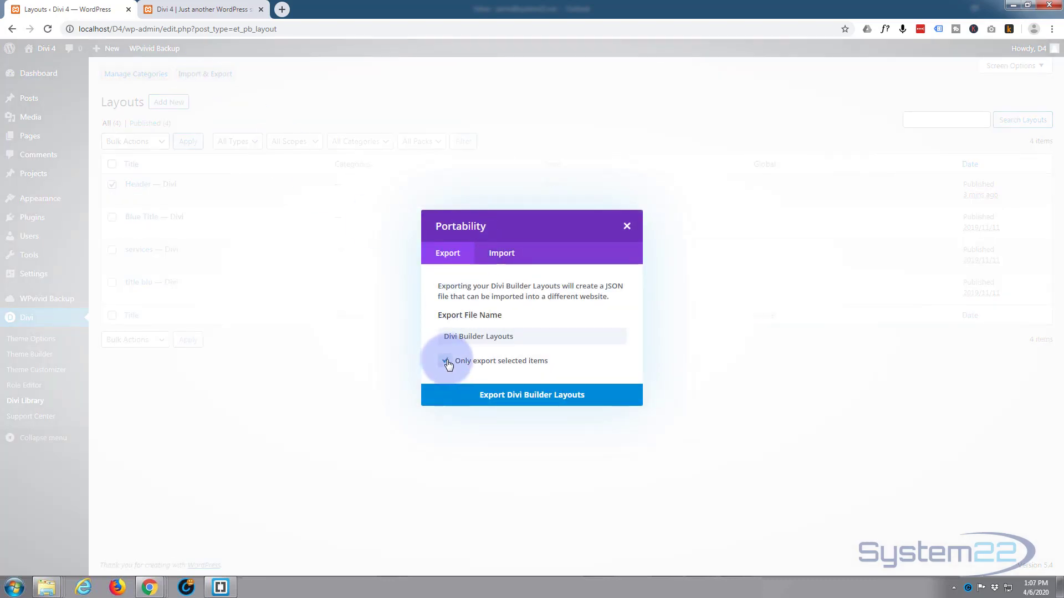
{"action": "left_click", "coordinate": [530, 399]}
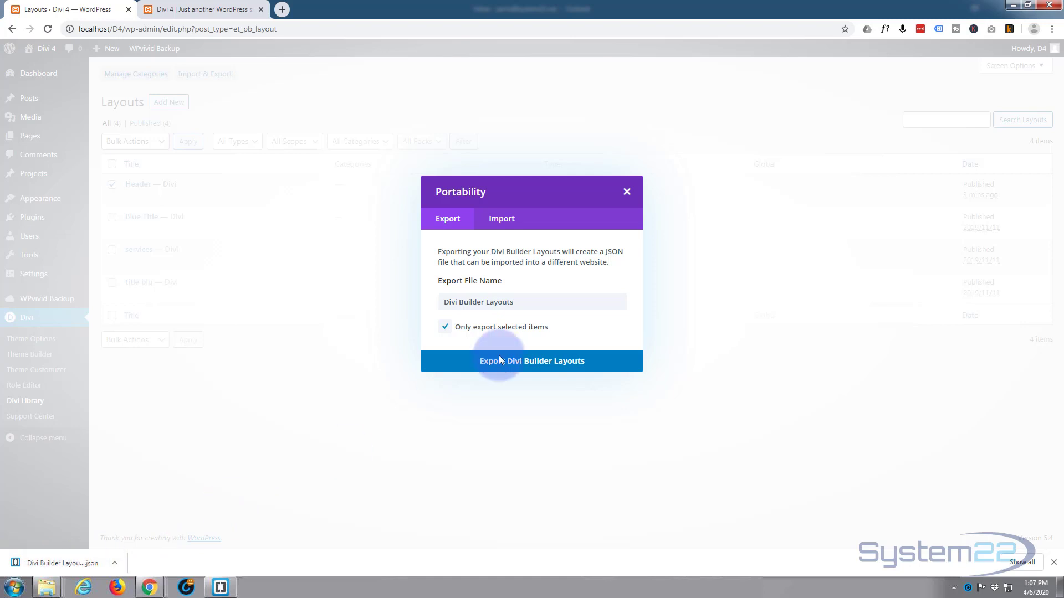
{"action": "left_click", "coordinate": [627, 192]}
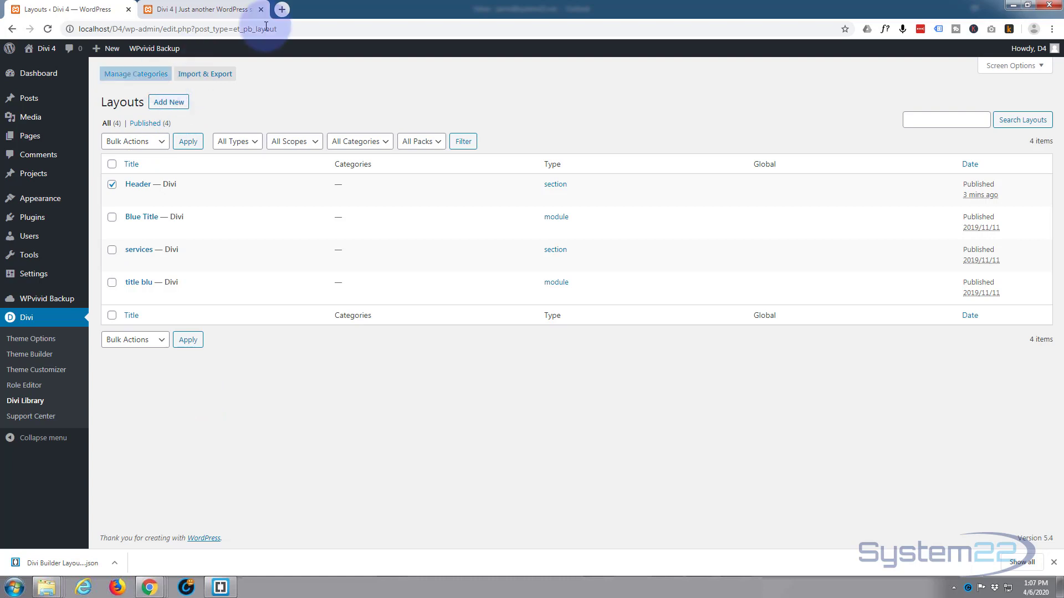
- Load the exported Divi Builder Layouts JSON file into the layout import form and close the form without importing
{"action": "left_click", "coordinate": [203, 76]}
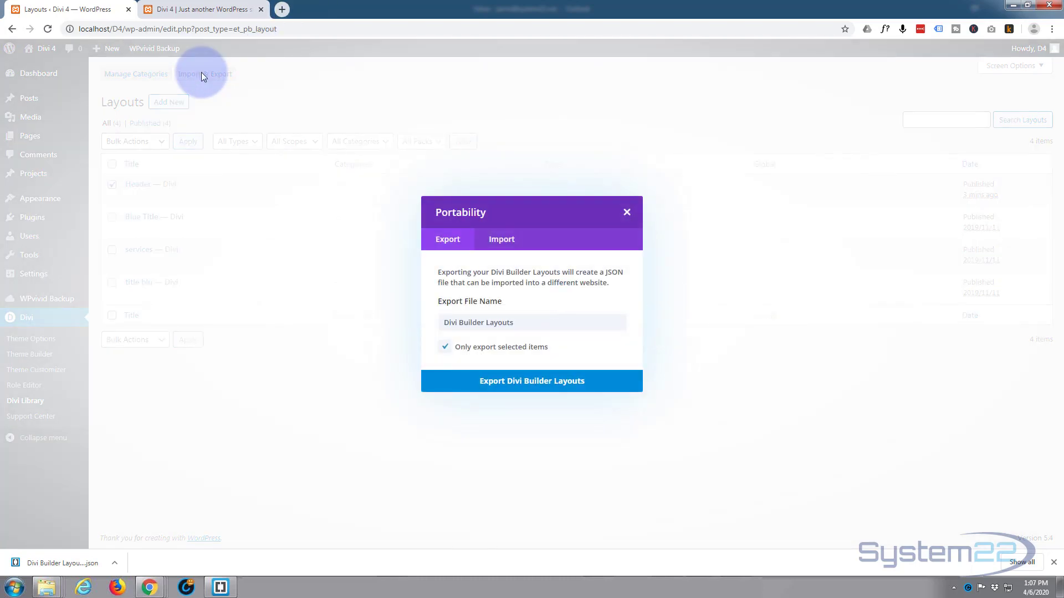
{"action": "left_click", "coordinate": [499, 241]}
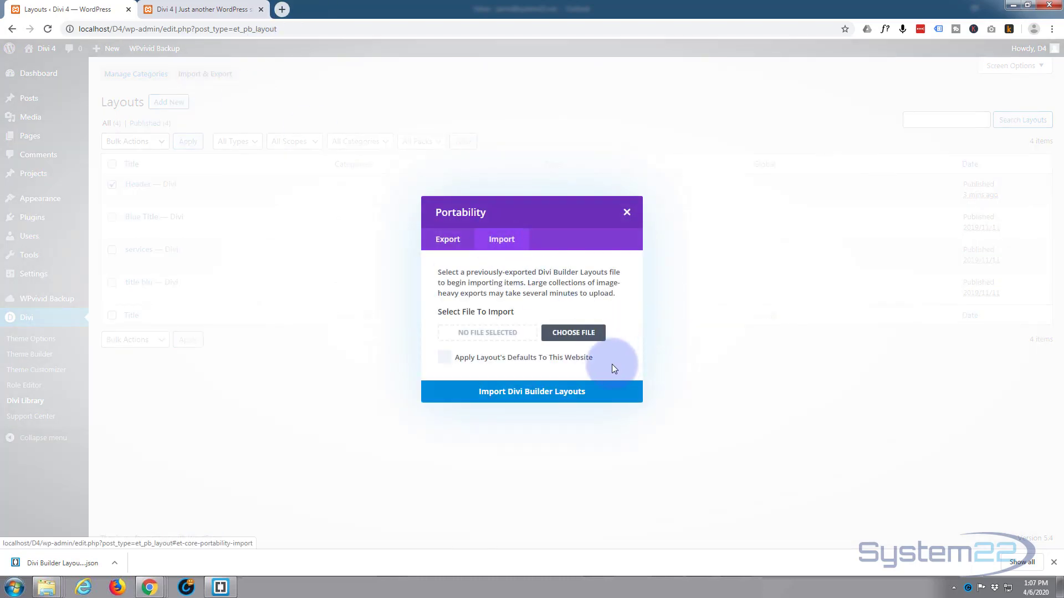
{"action": "left_click_drag", "start_coordinate": [28, 563], "coordinate": [486, 337]}
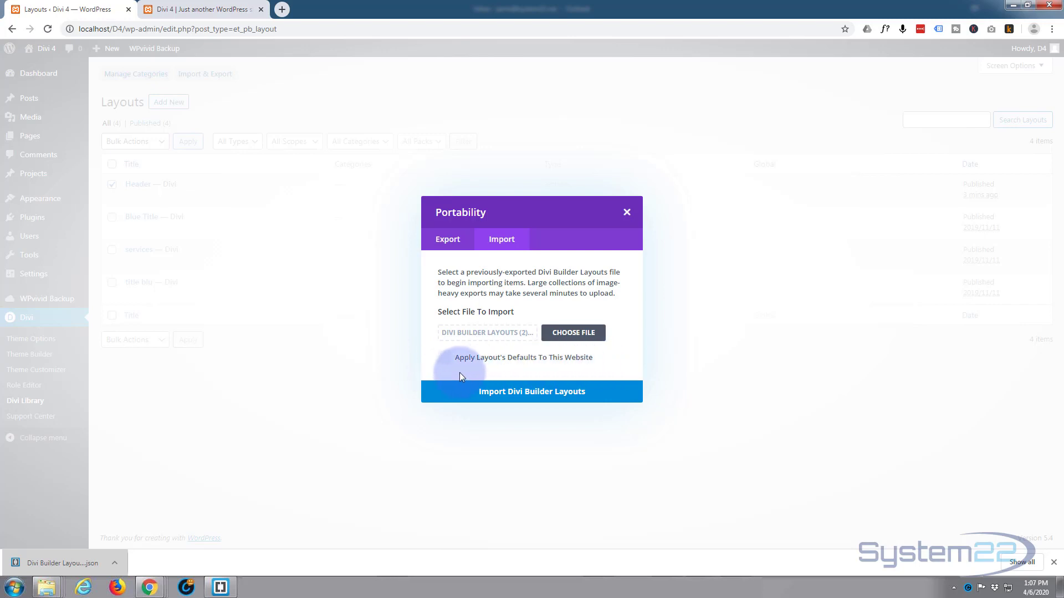
{"action": "left_click", "coordinate": [627, 214]}
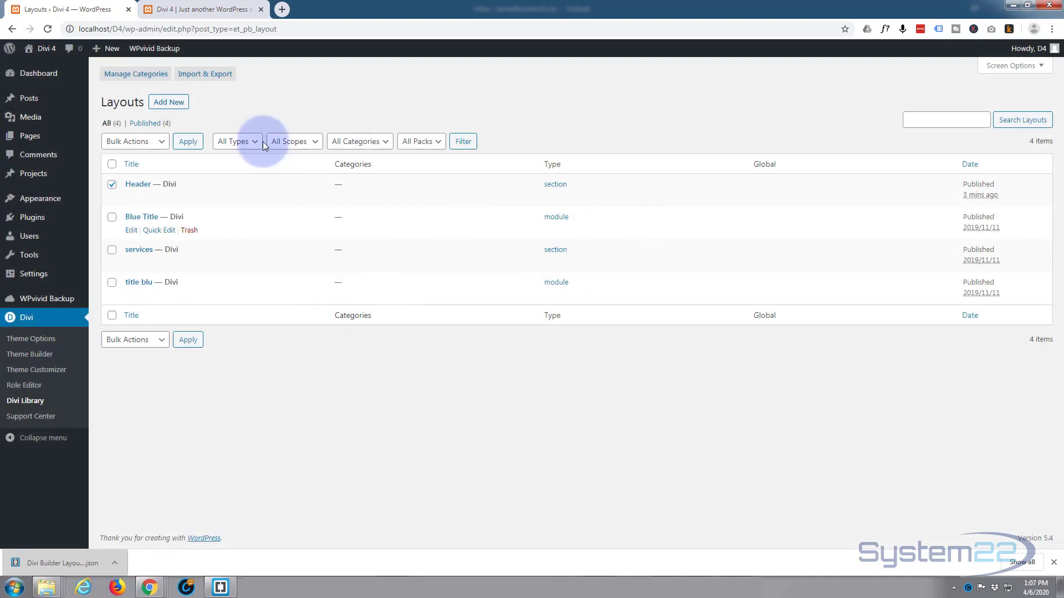
- Switch back to the site's front-end home page
{"action": "left_click", "coordinate": [211, 10]}
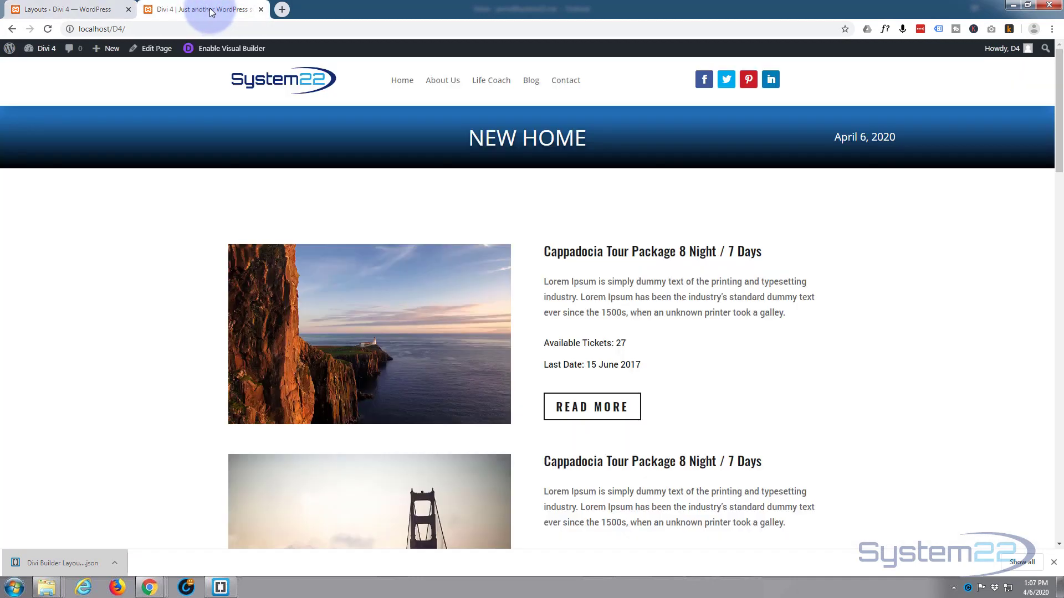